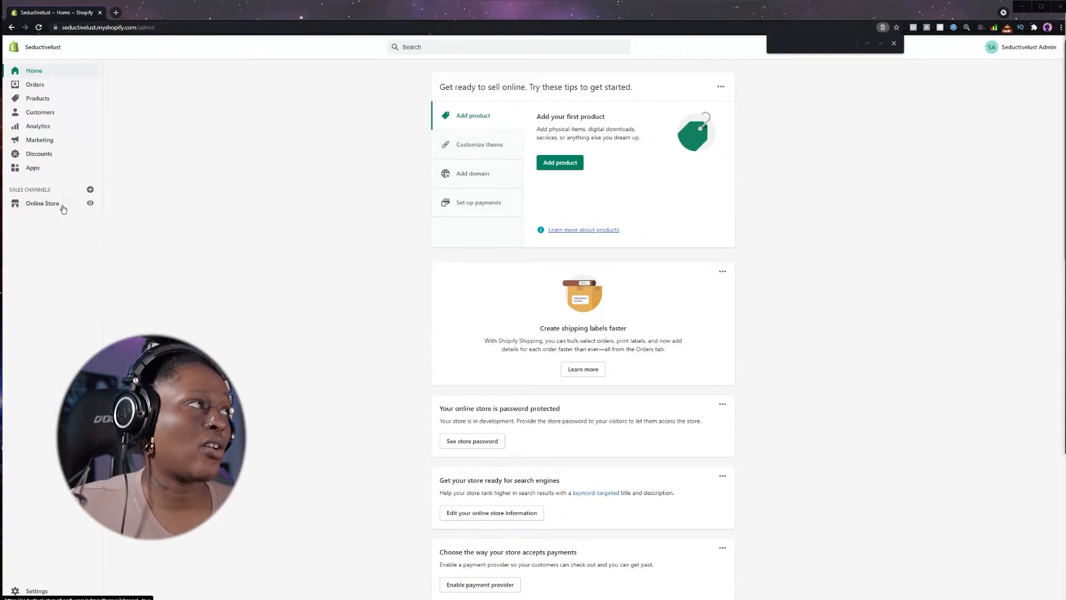
- Create a new online store page titled "Ambassador Program"
click(63, 209)
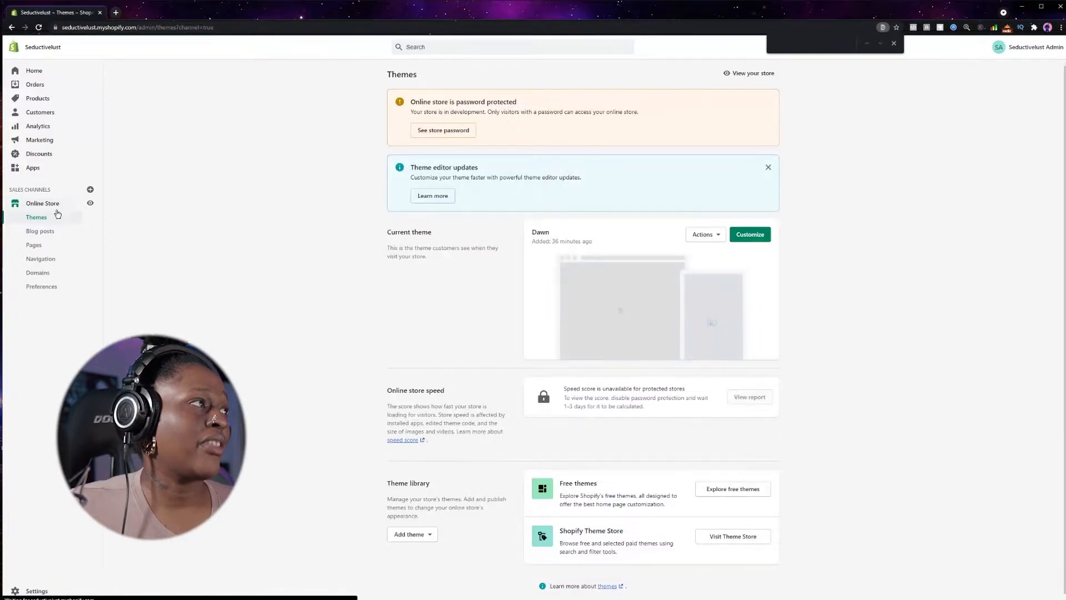
click(39, 246)
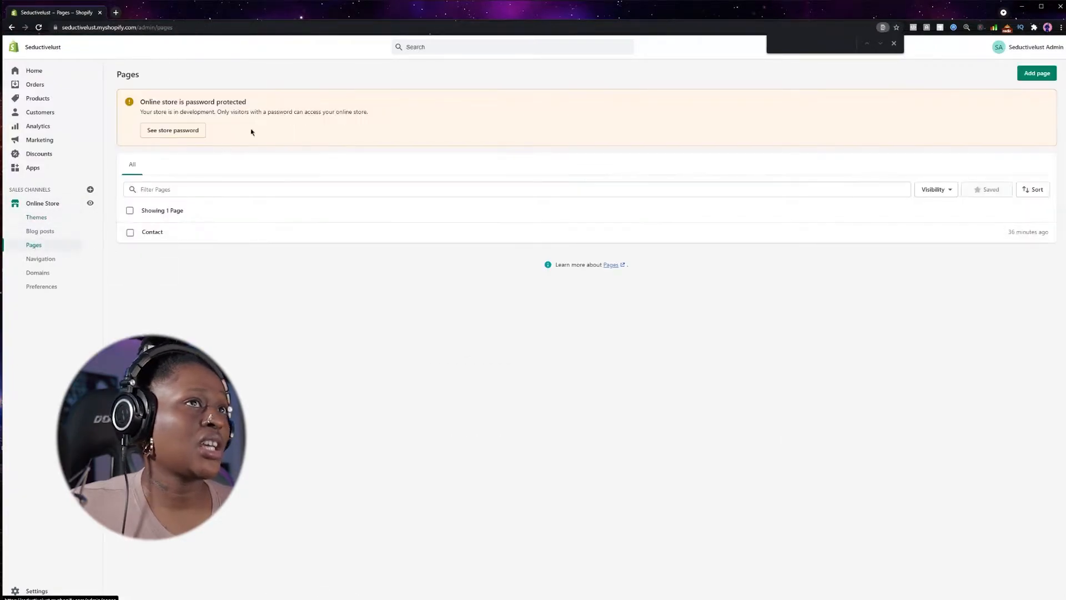
click(1037, 73)
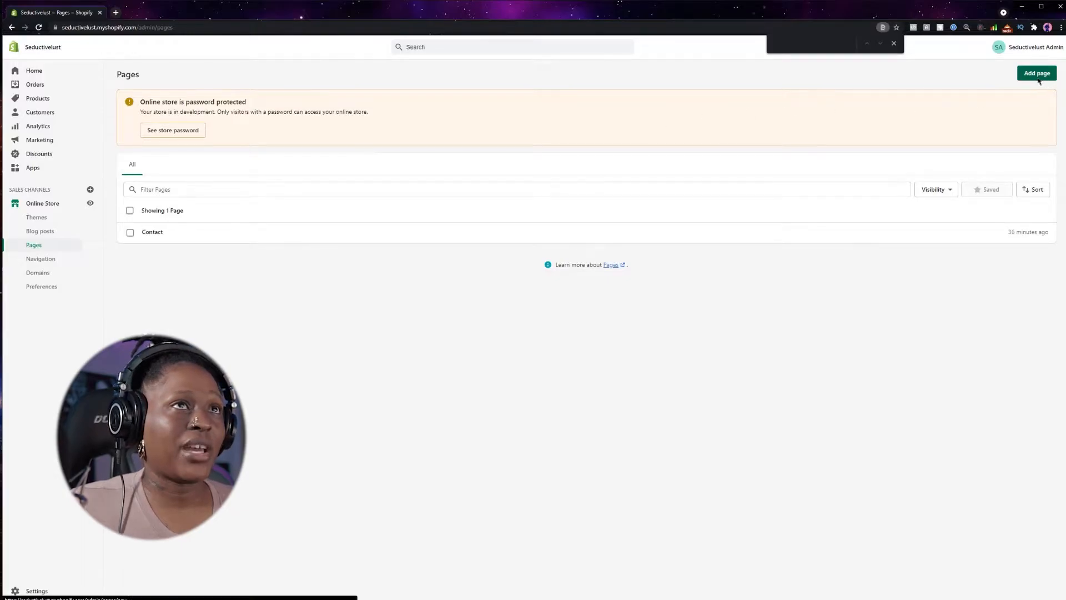
text(Ambassador P)
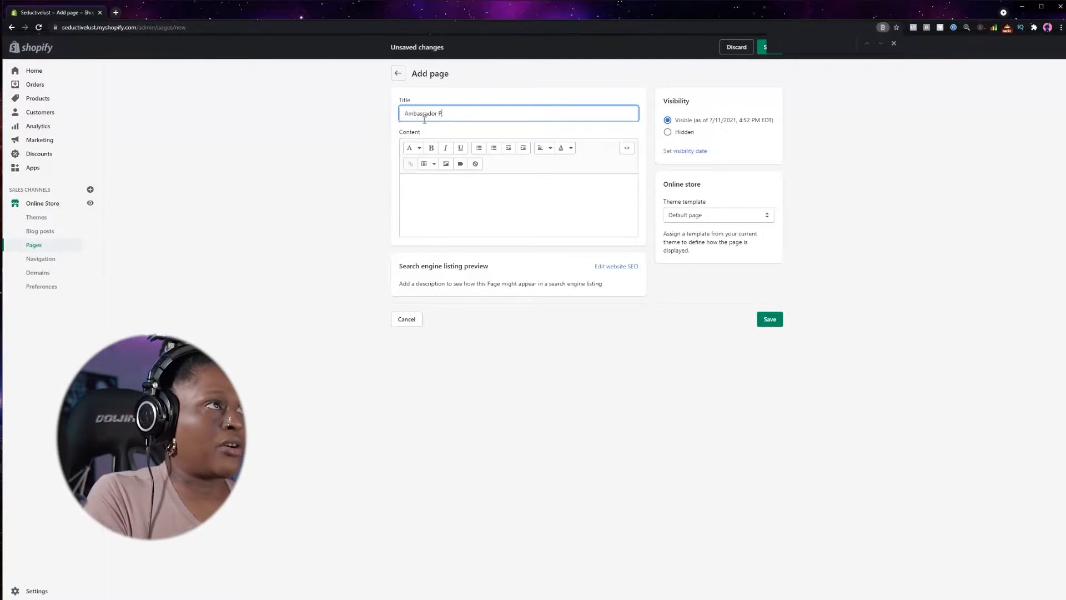
text(rogram)
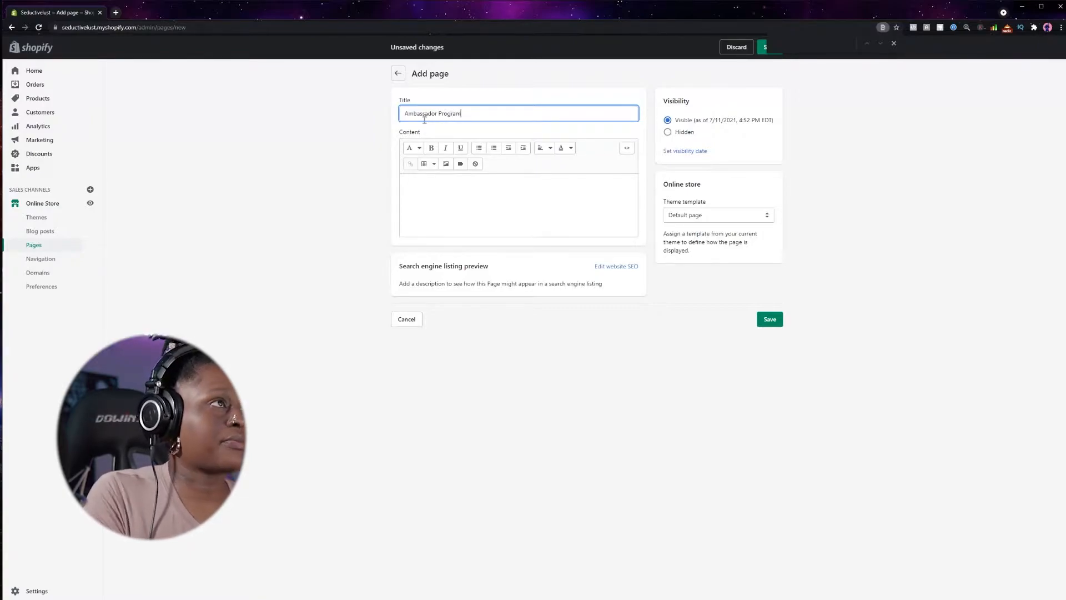
- Start the page content with the line "Requirements: hdshdhhdhha"
click(450, 196)
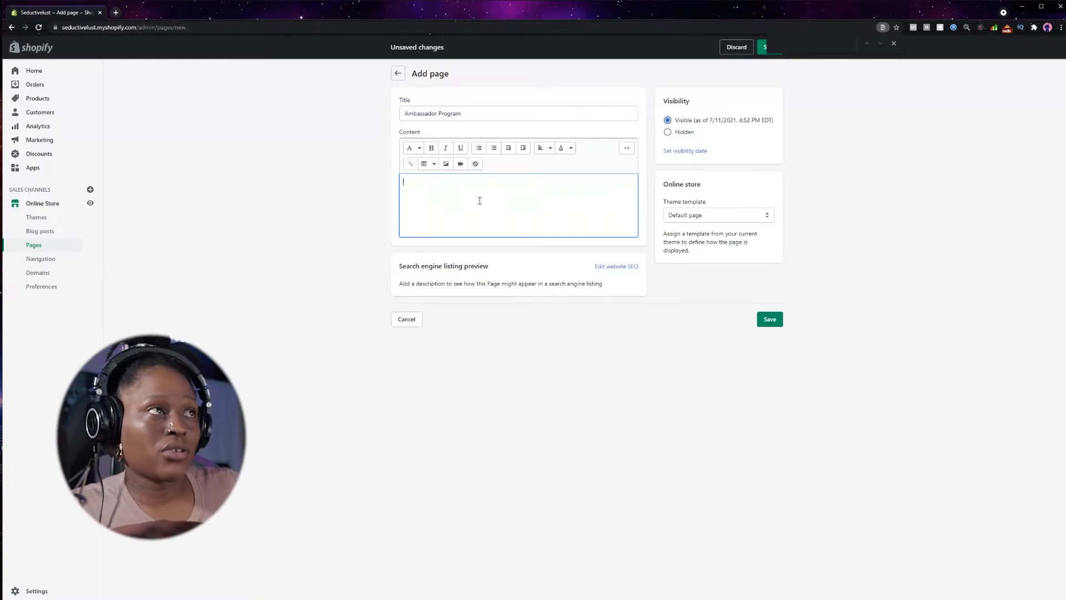
text(Requiremen)
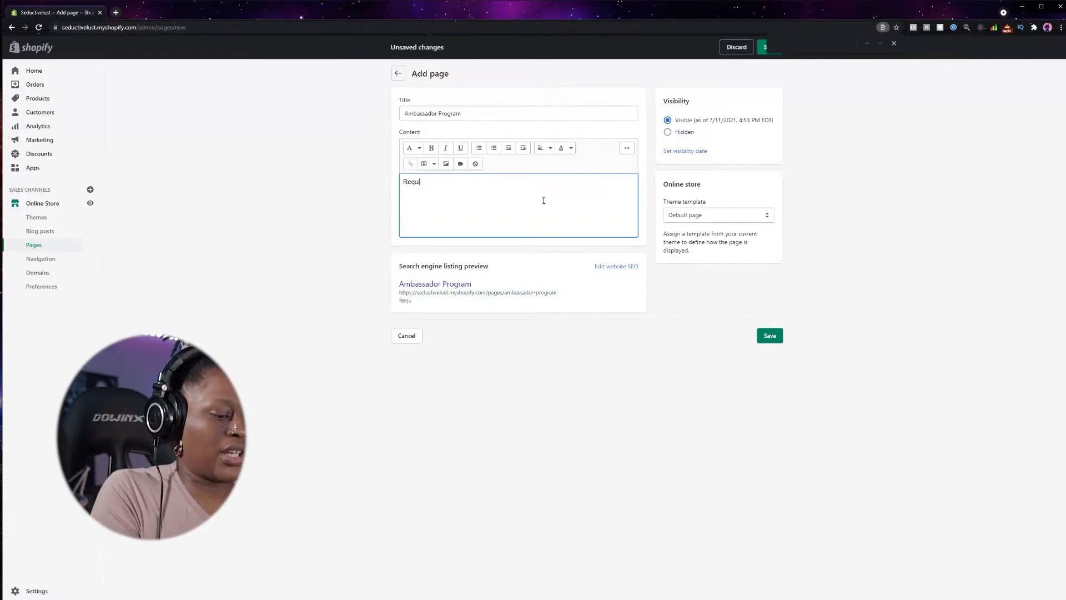
text(ts: )
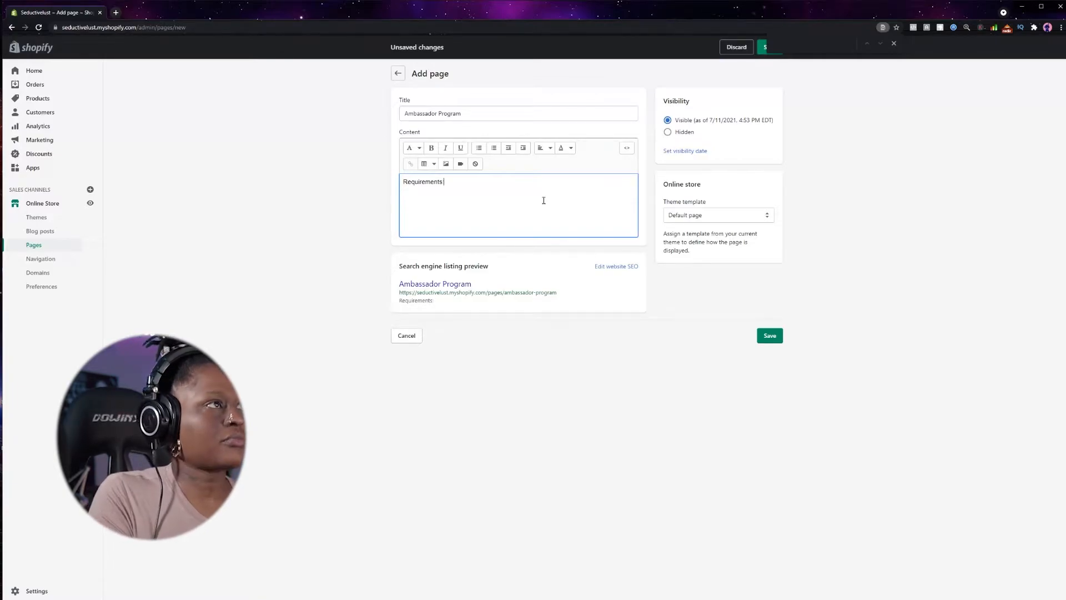
text(hdshdhhdhha)
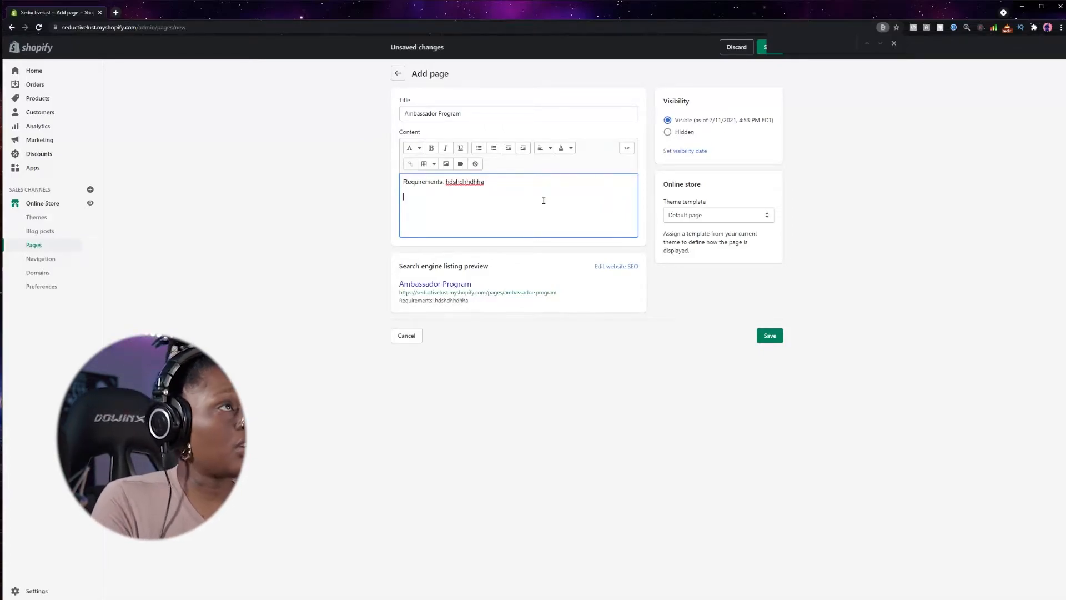
- Add the line "Perks: jhcjchs 25% free gifts Get posted on our Instagram" below the requirements
text(erks:)
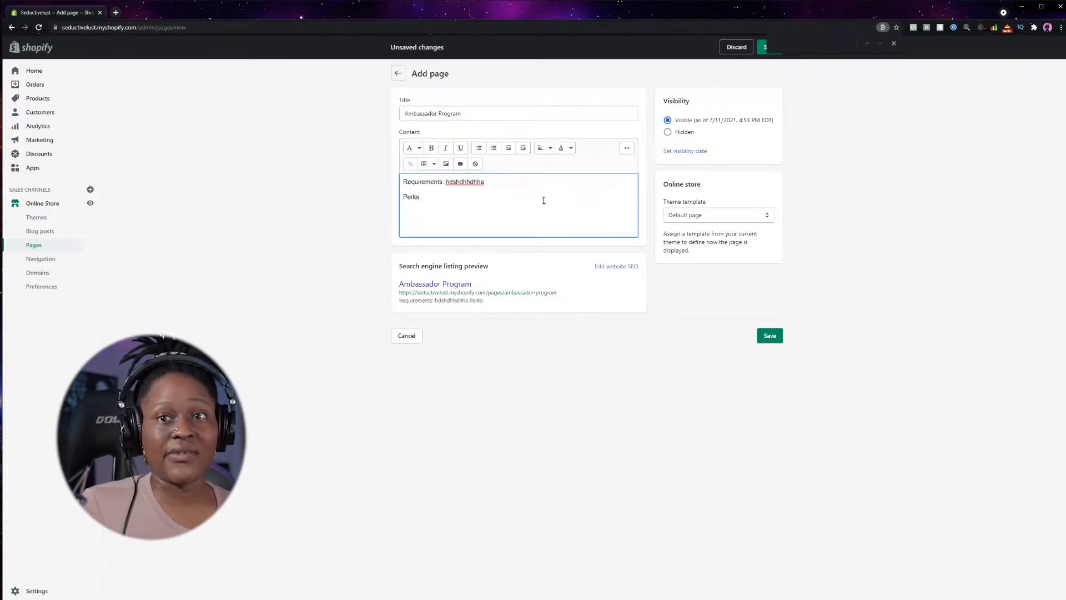
text( jhcjchs)
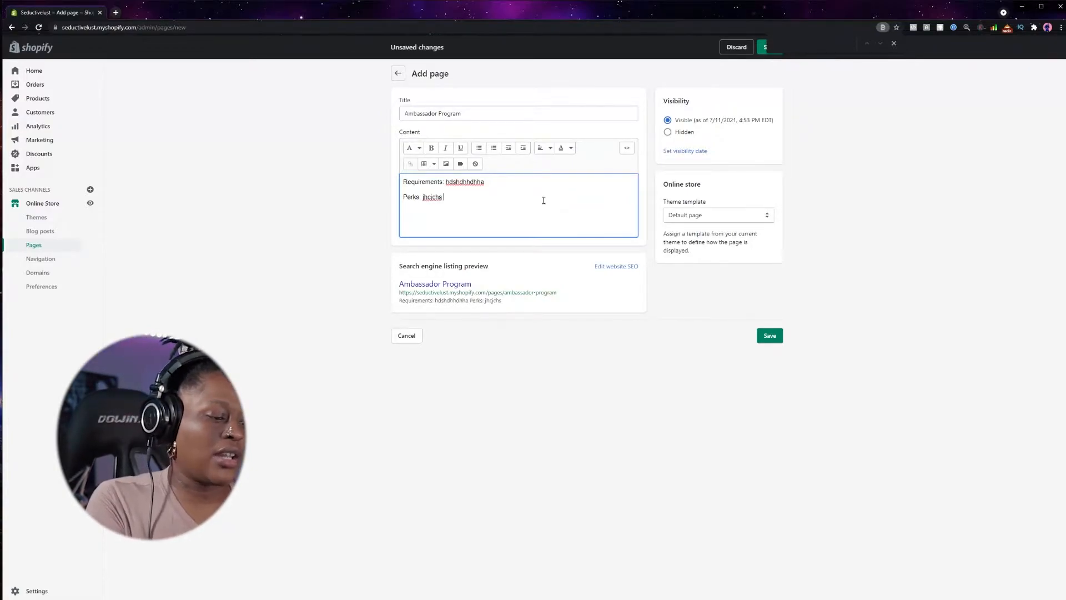
text( 25%)
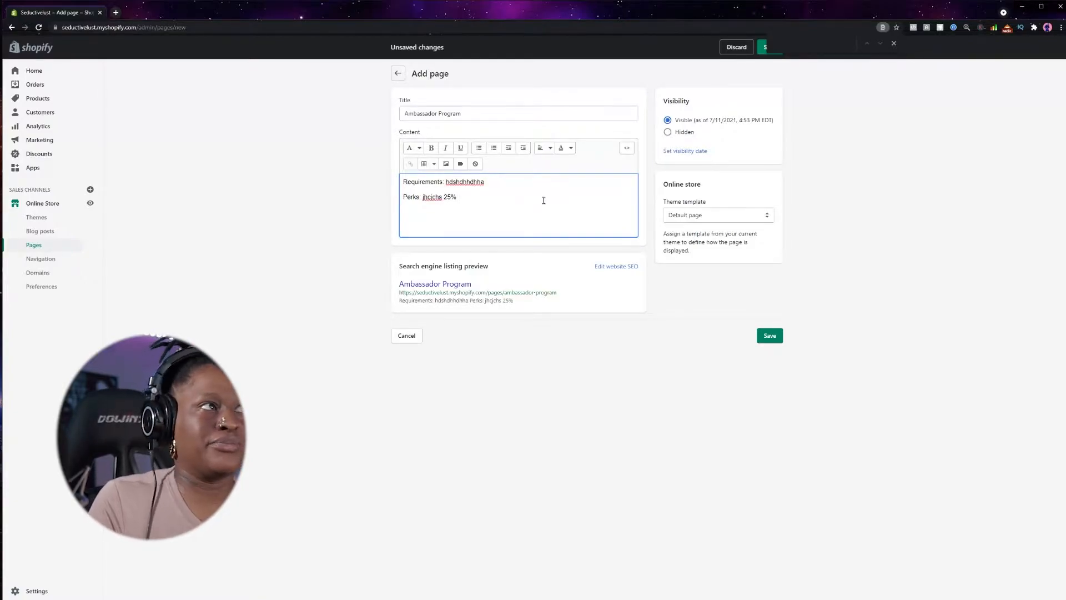
text( free gifts)
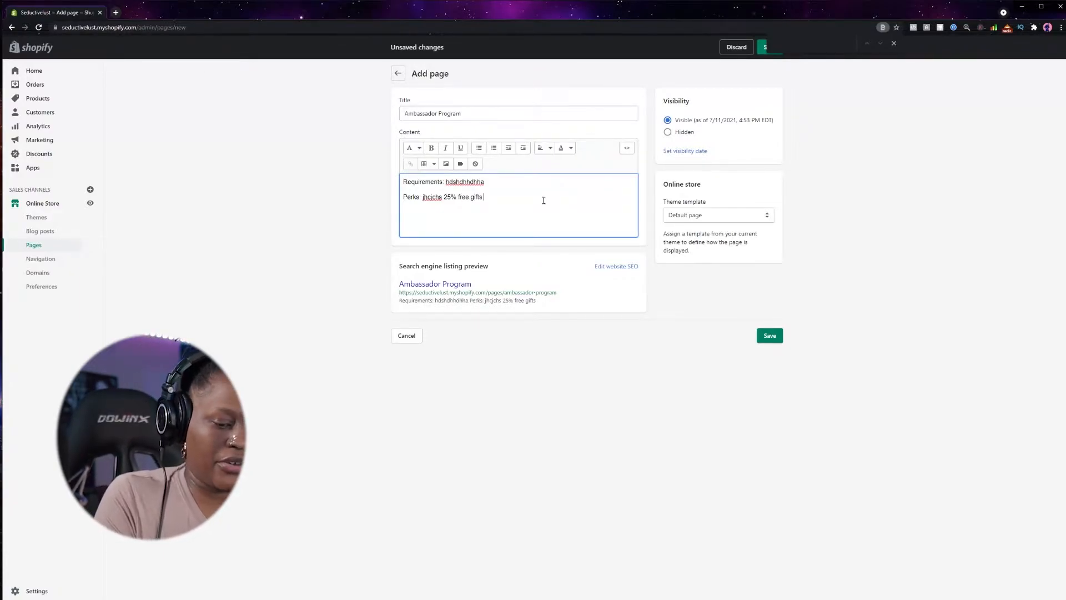
text(Get posted on Instagram)
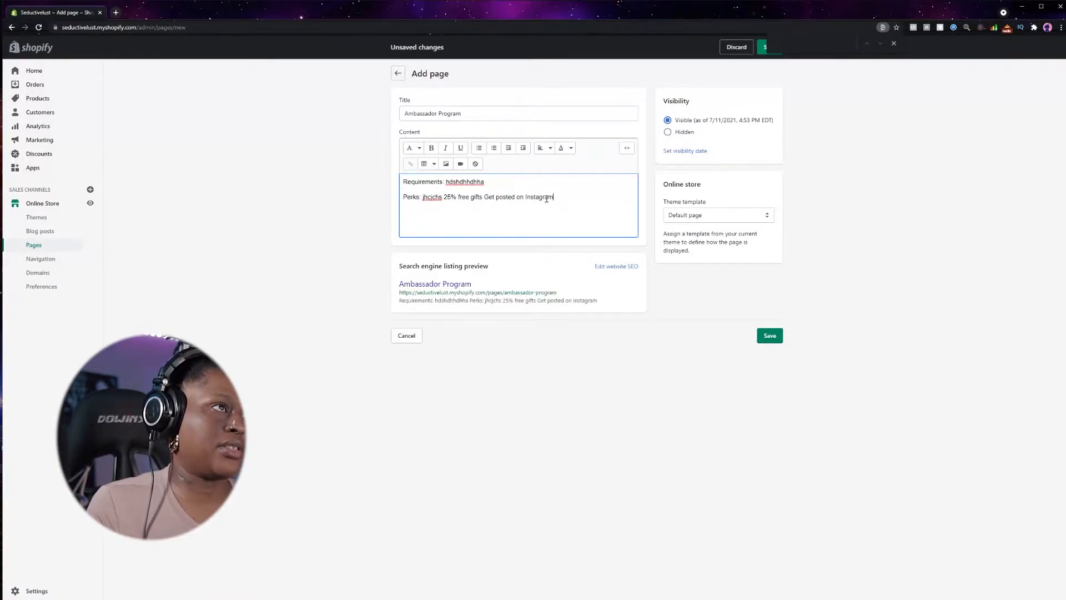
text(our)
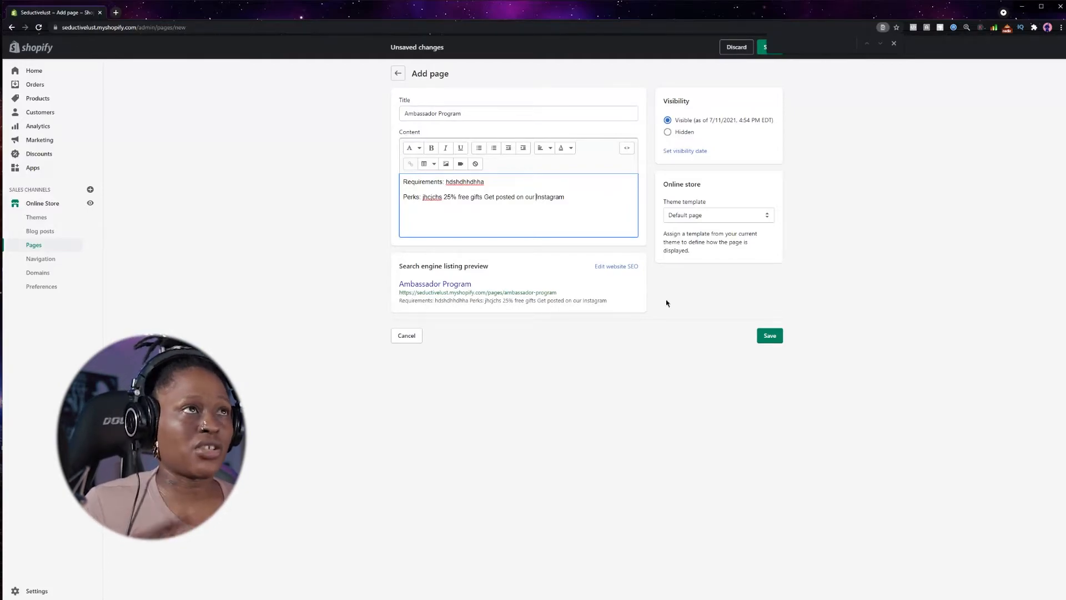
- Add a "How to apply:" line below the perks
click(581, 195)
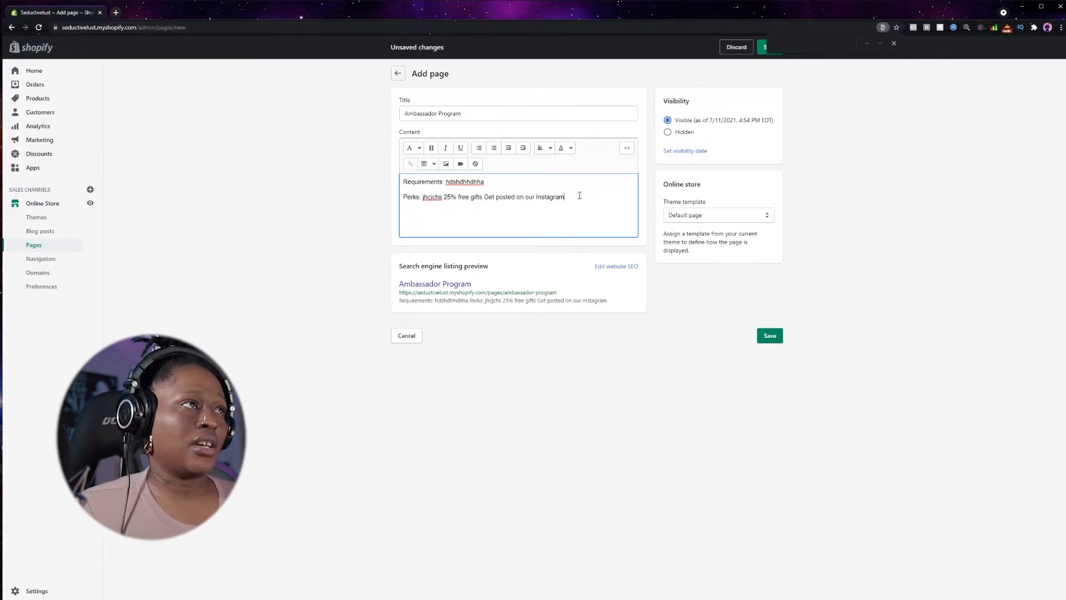
key(Return)
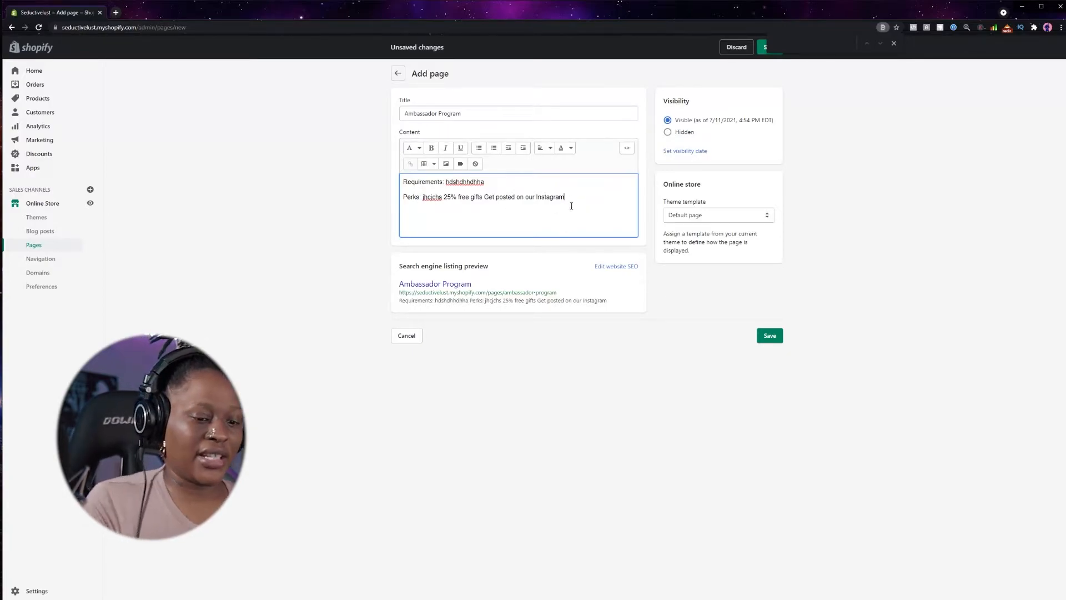
text(How t)
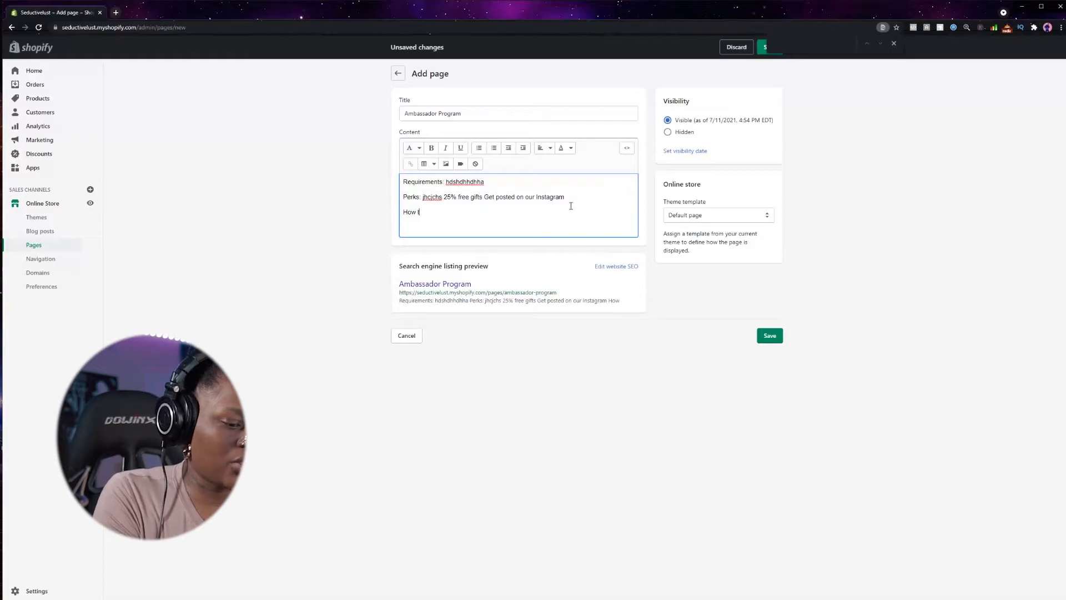
text(o apply)
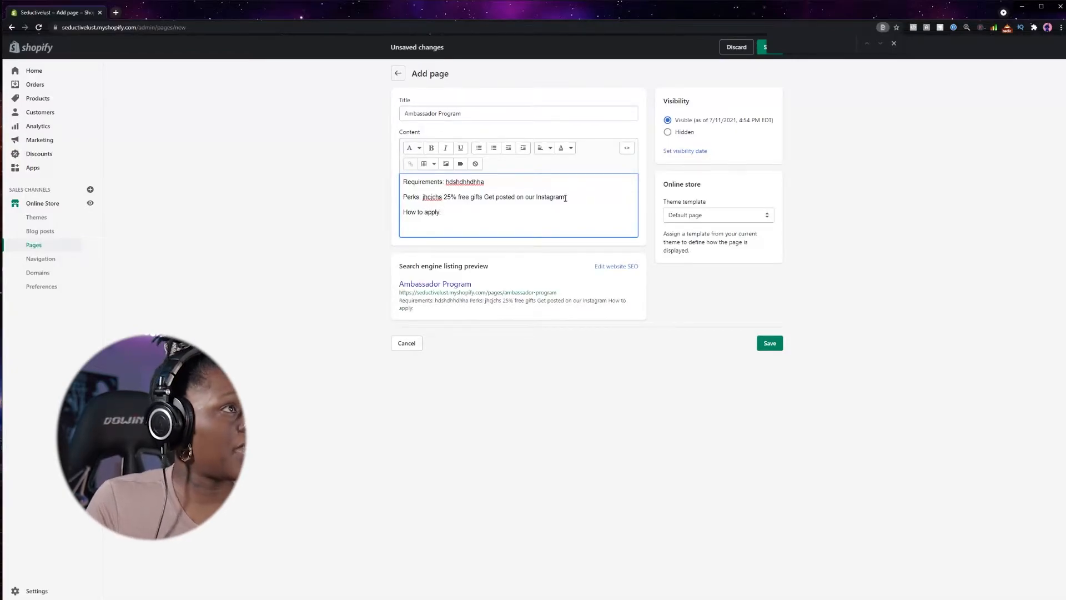
- Make the labels "How to apply:", "Perks" and "Requirements" bold in the page content
triple_click(433, 212)
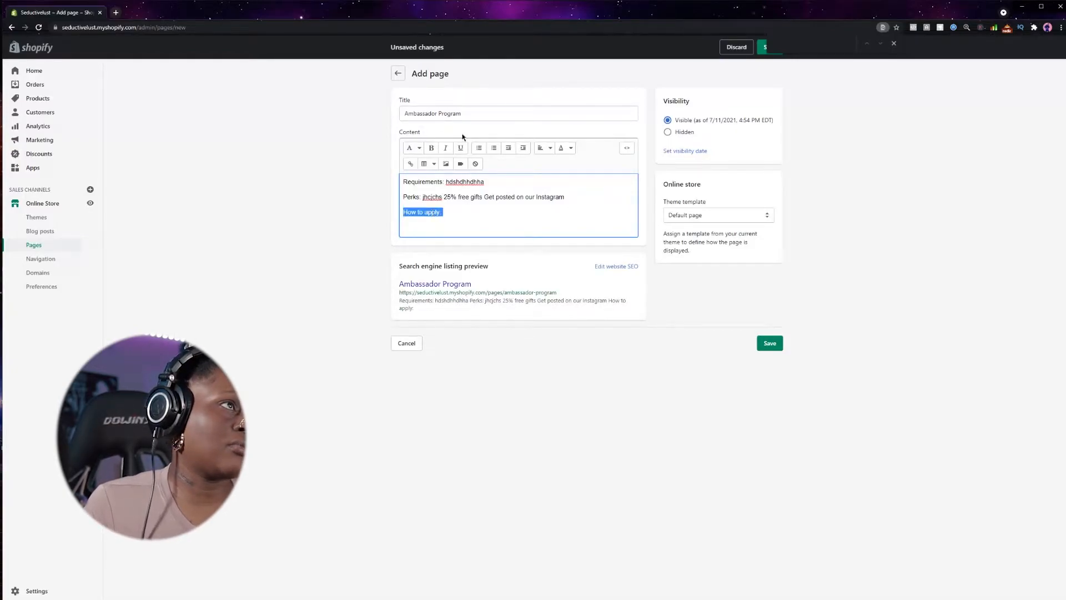
click(431, 148)
double_click(413, 198)
click(431, 148)
click(468, 212)
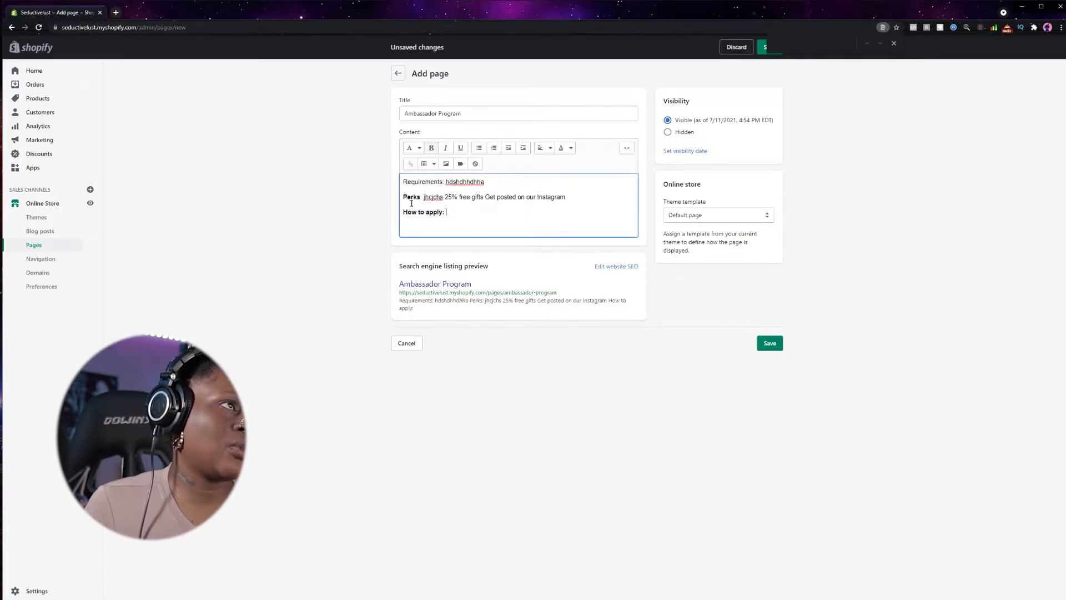
double_click(424, 181)
click(432, 148)
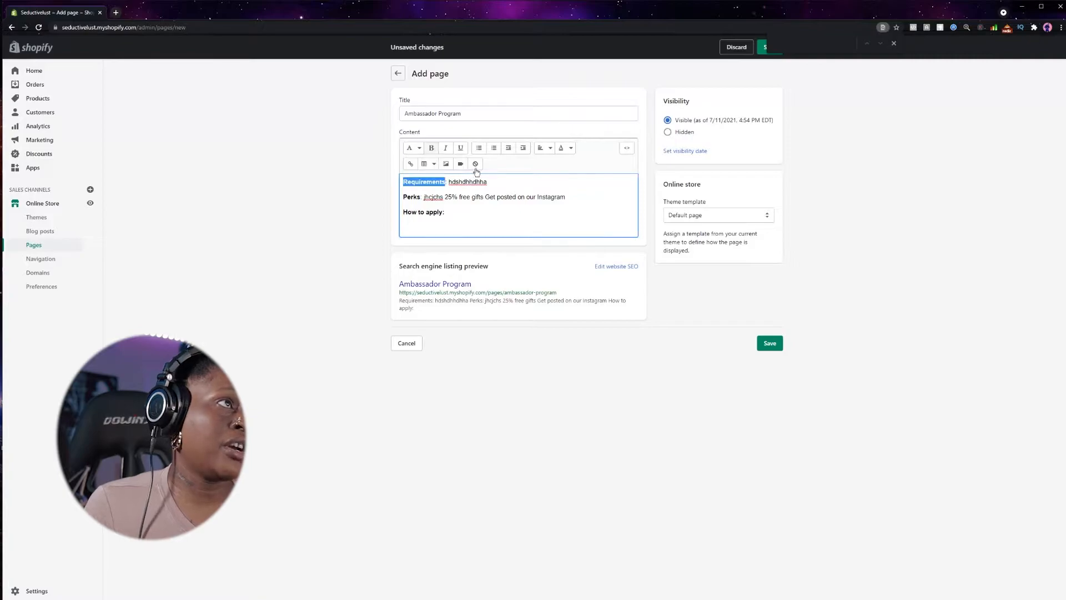
click(468, 212)
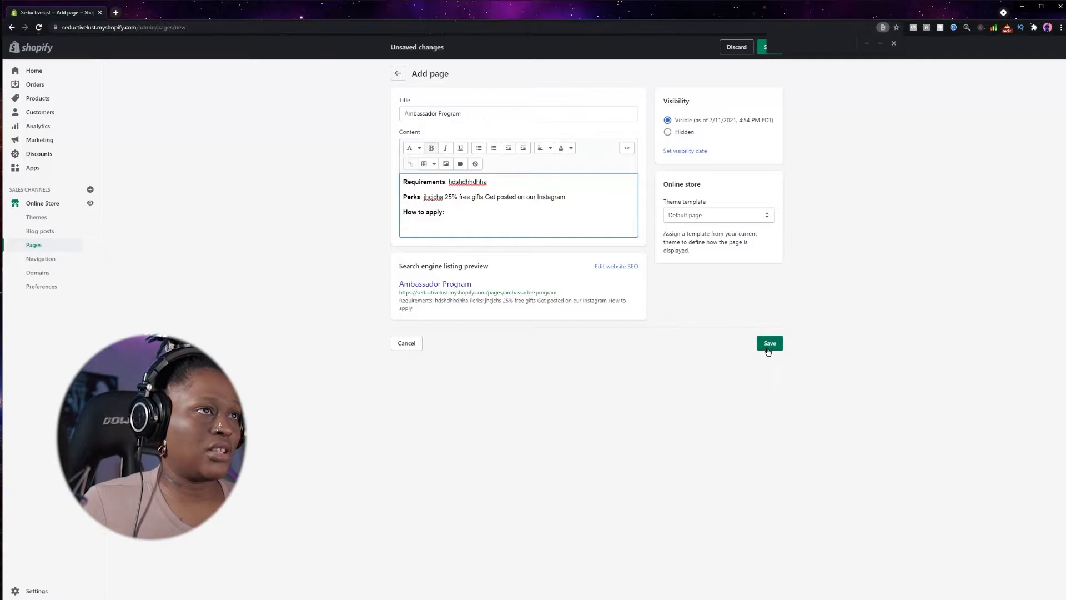
- Try to make the page title bold
double_click(440, 113)
triple_click(439, 114)
click(431, 149)
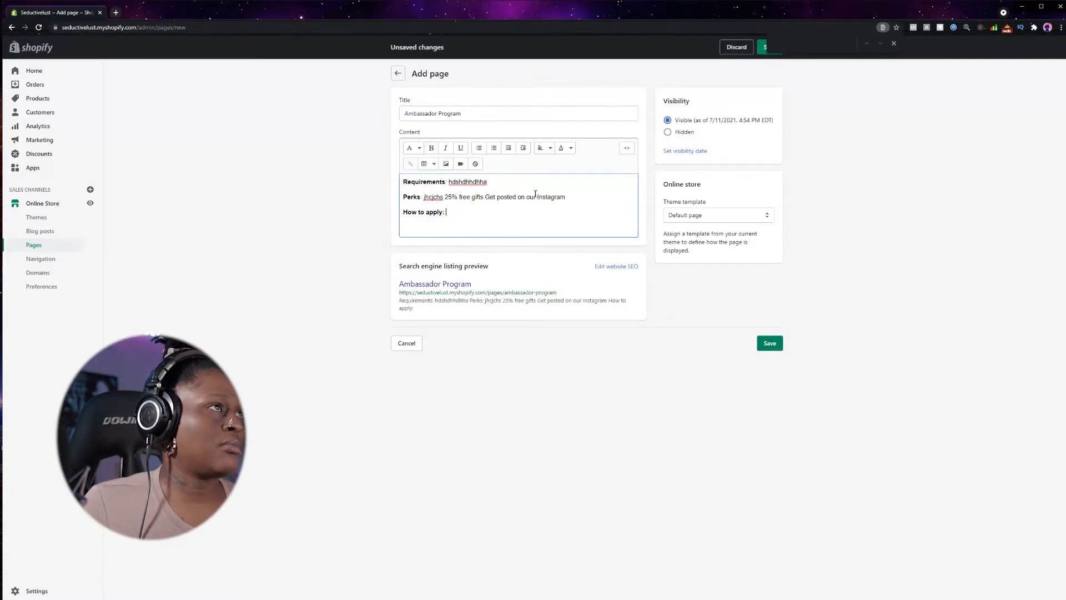
- Save the Ambassador Program page and go to the store's navigation settings
click(772, 344)
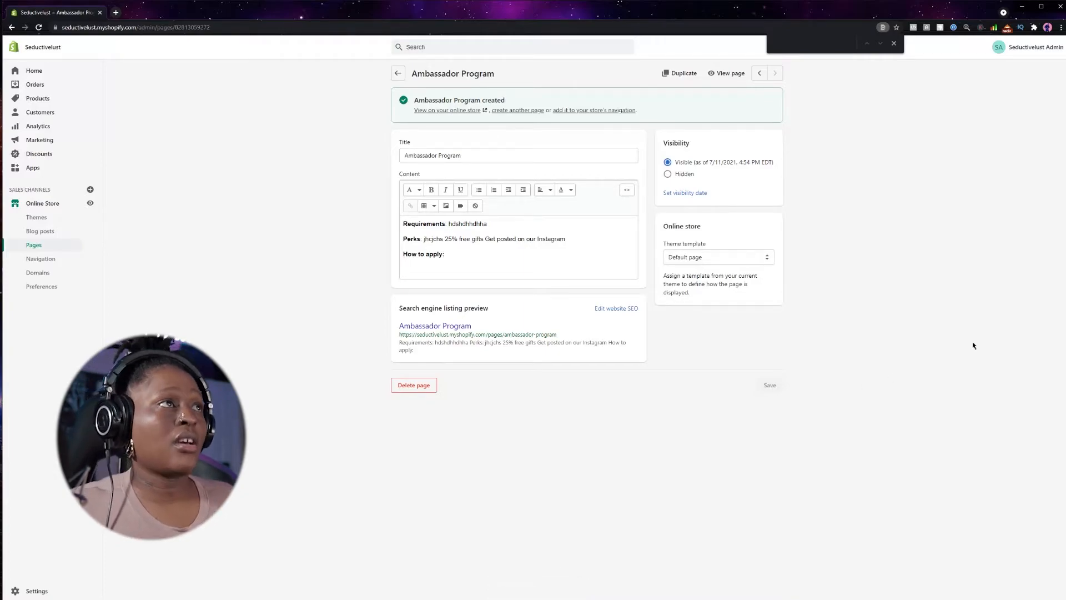
click(574, 111)
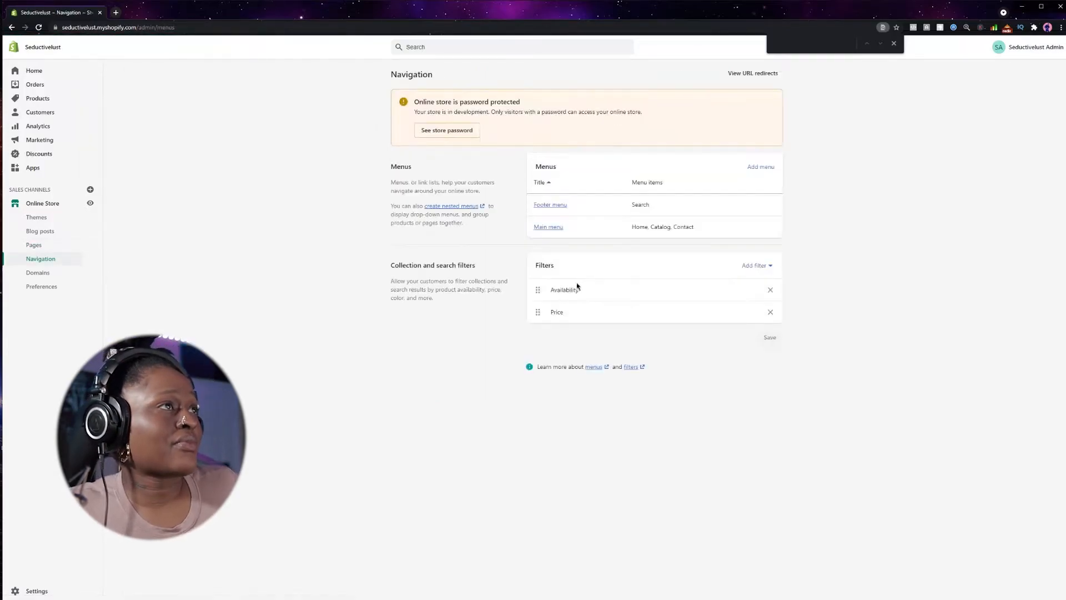
- Add a menu item linking to the Ambassador Program page to the main menu and save the menu
click(548, 227)
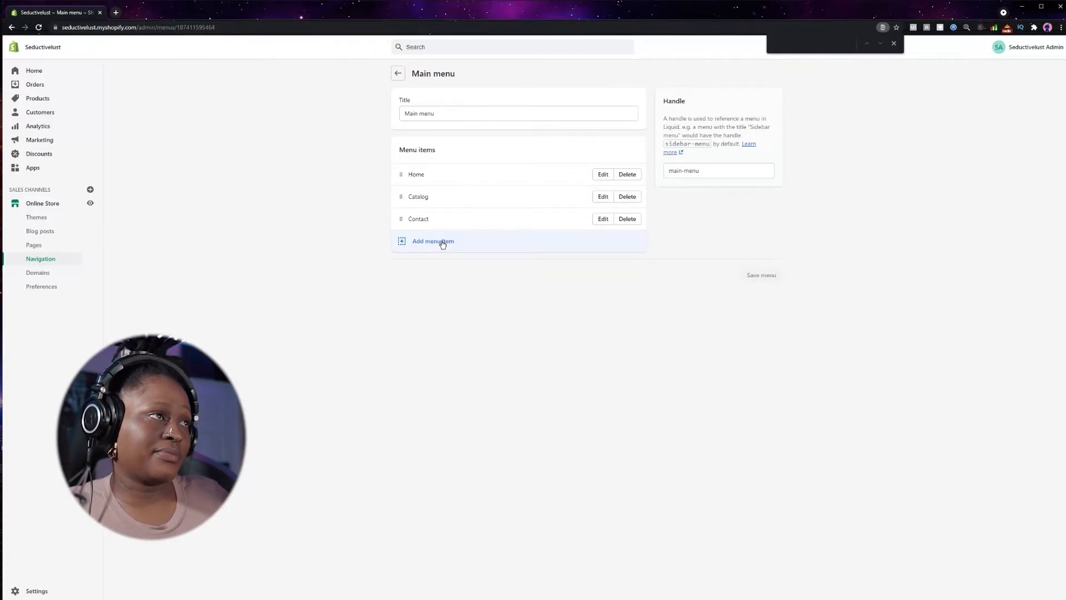
click(442, 242)
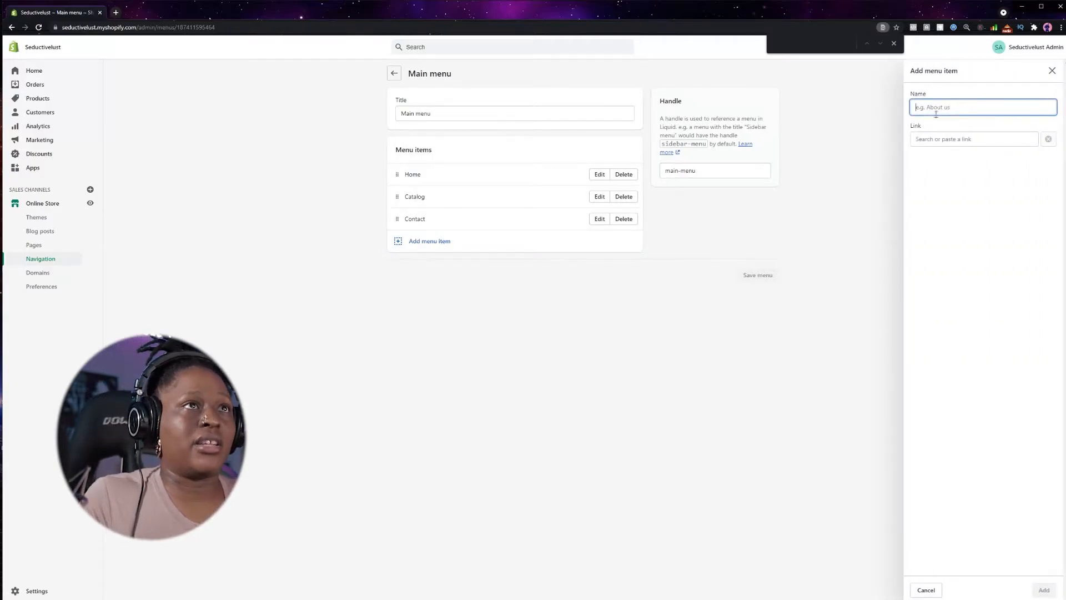
click(945, 136)
text(amb)
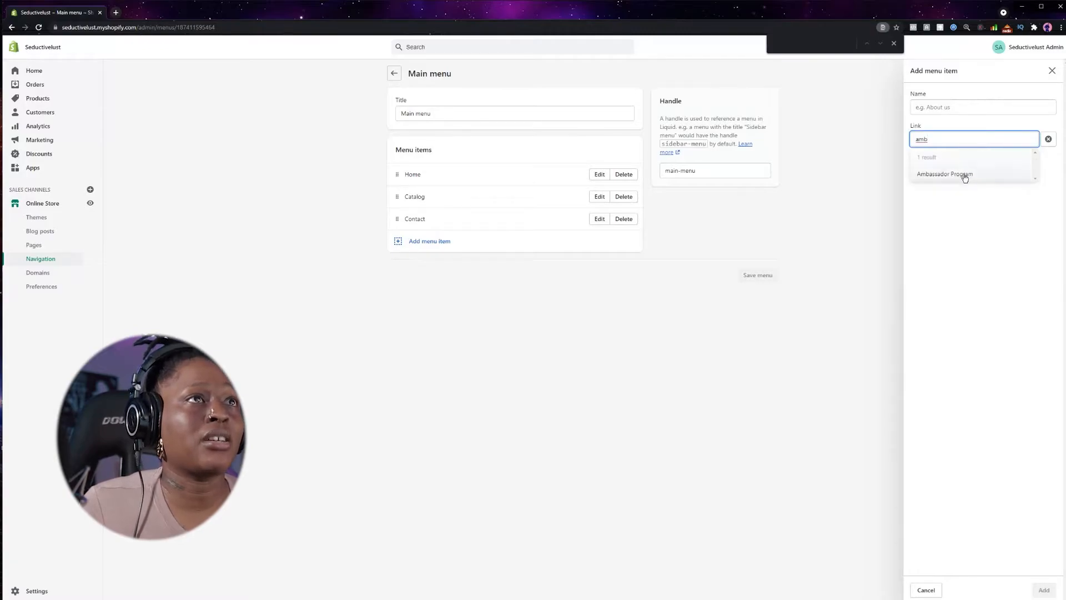
click(964, 174)
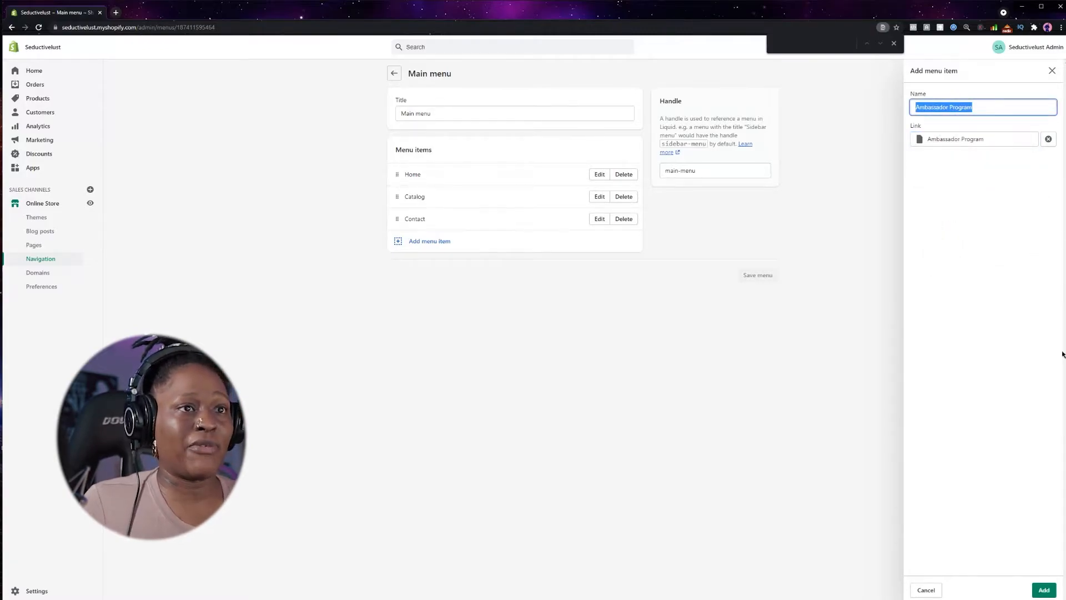
click(1044, 590)
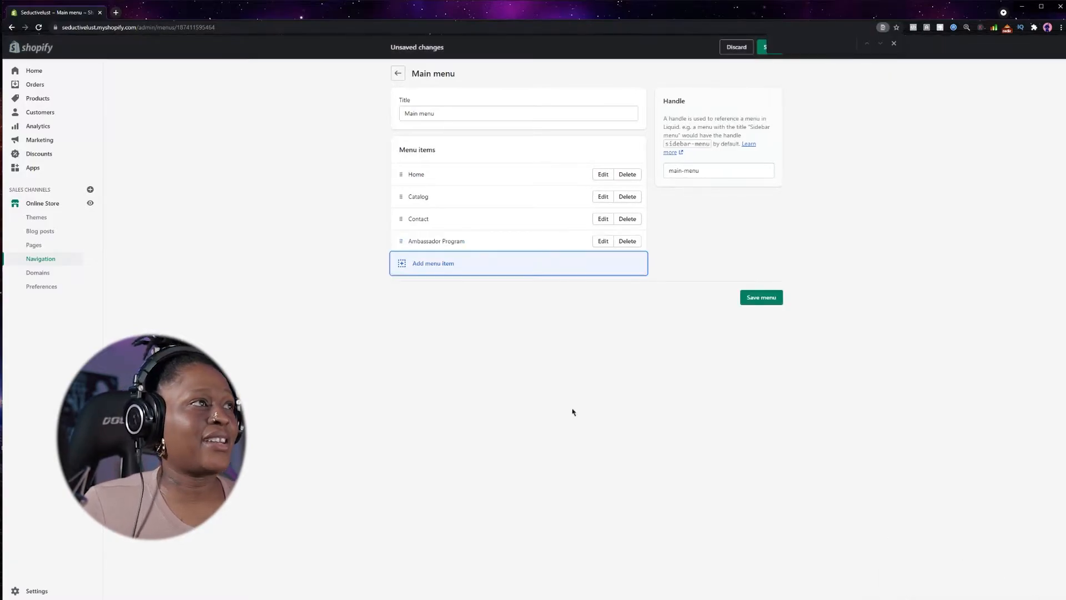
click(749, 297)
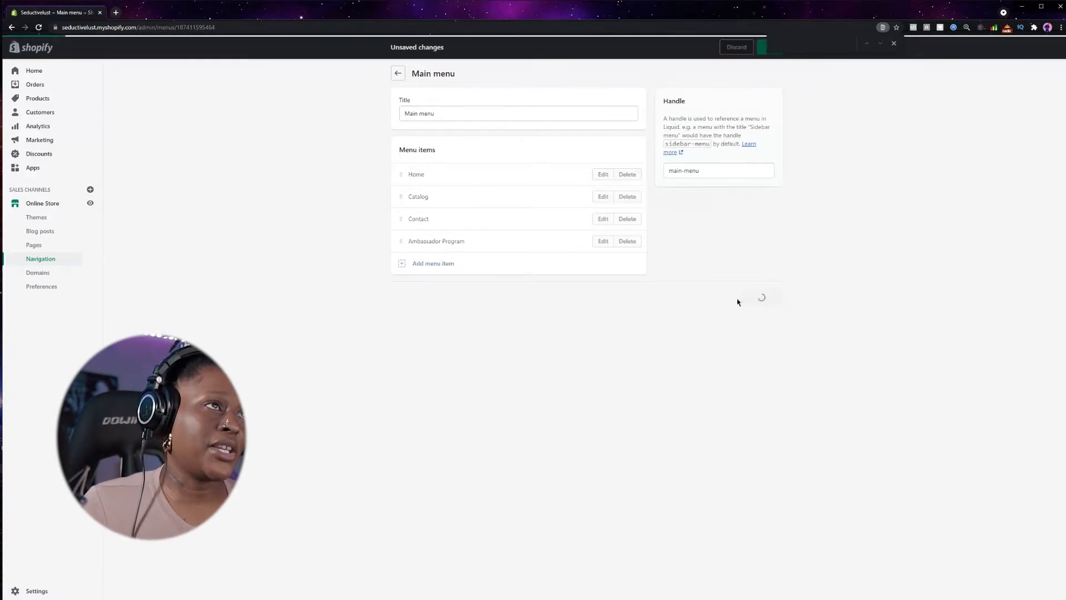
- Add an Ambassador Program item linking to the Ambassador Program page to the footer menu and save the menu
click(399, 73)
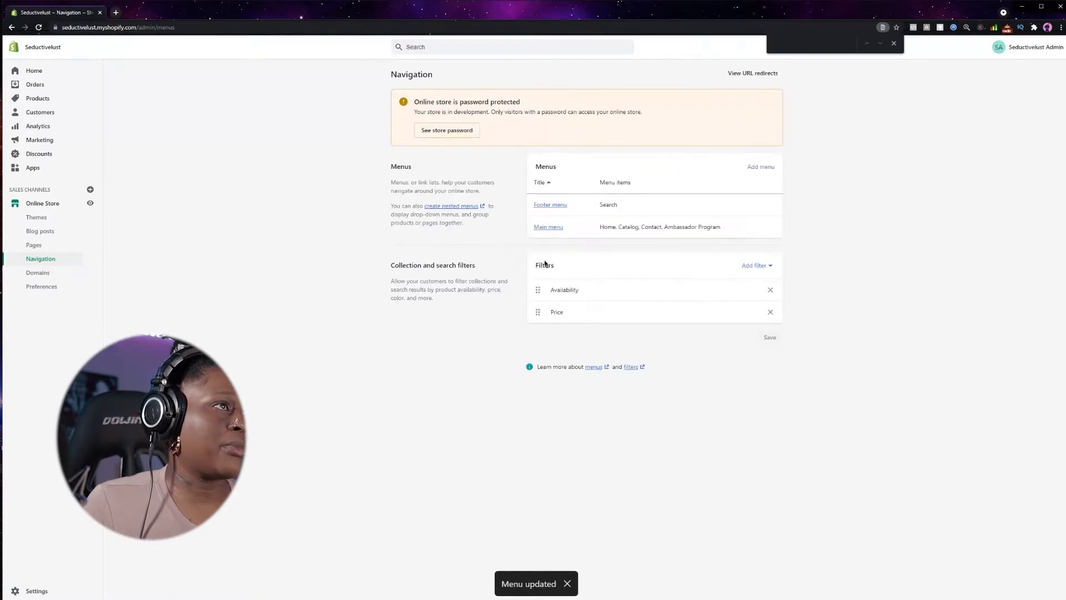
click(554, 206)
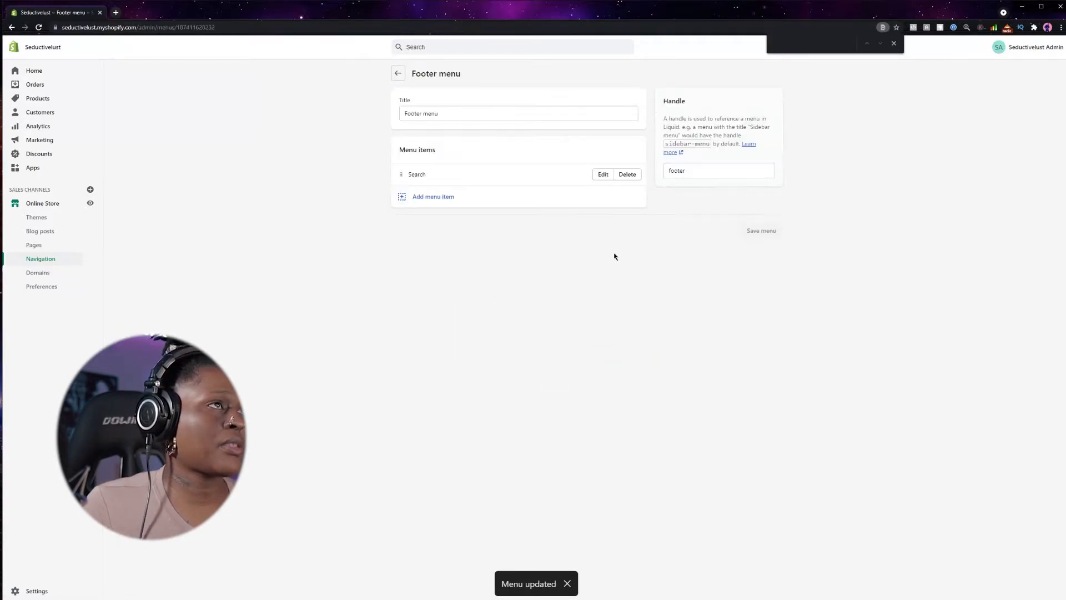
click(430, 198)
click(922, 139)
text(amba)
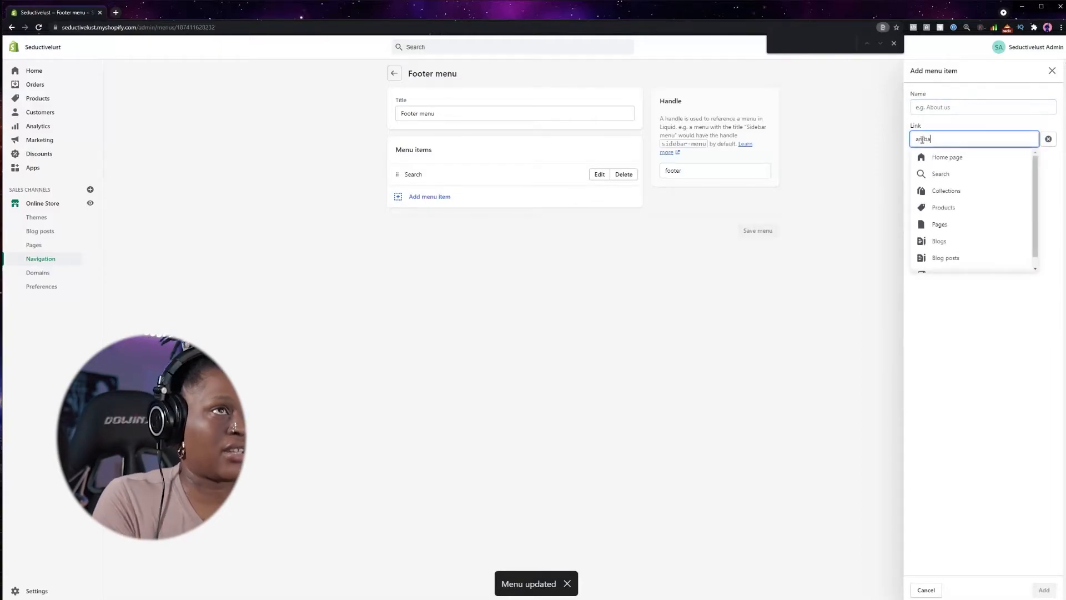
click(960, 175)
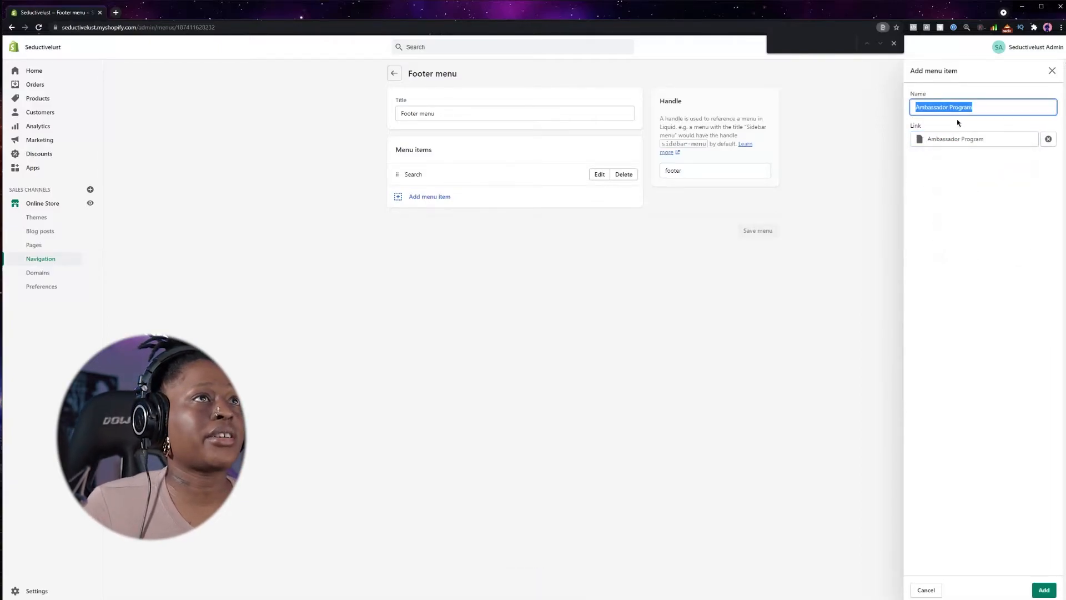
click(1044, 590)
click(761, 253)
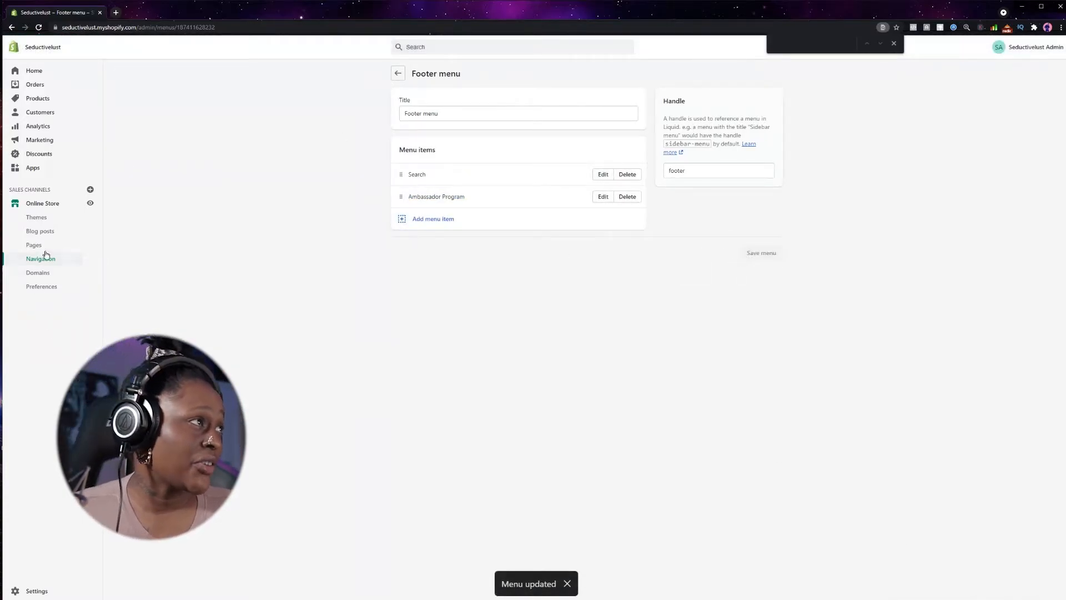
- Add the free Debut theme in its Default style to the store's theme library
click(52, 208)
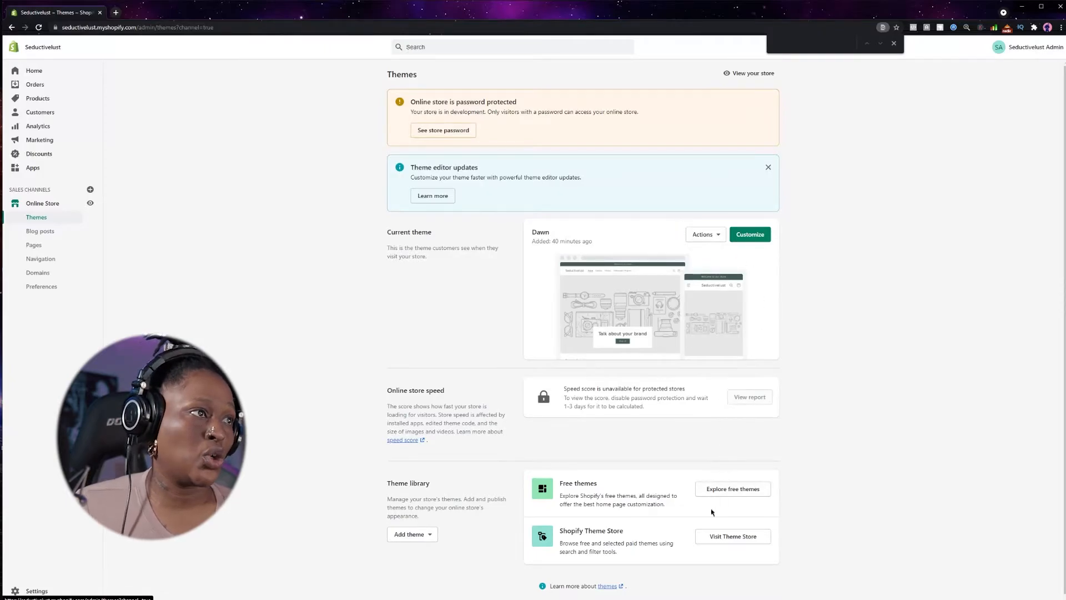
click(725, 492)
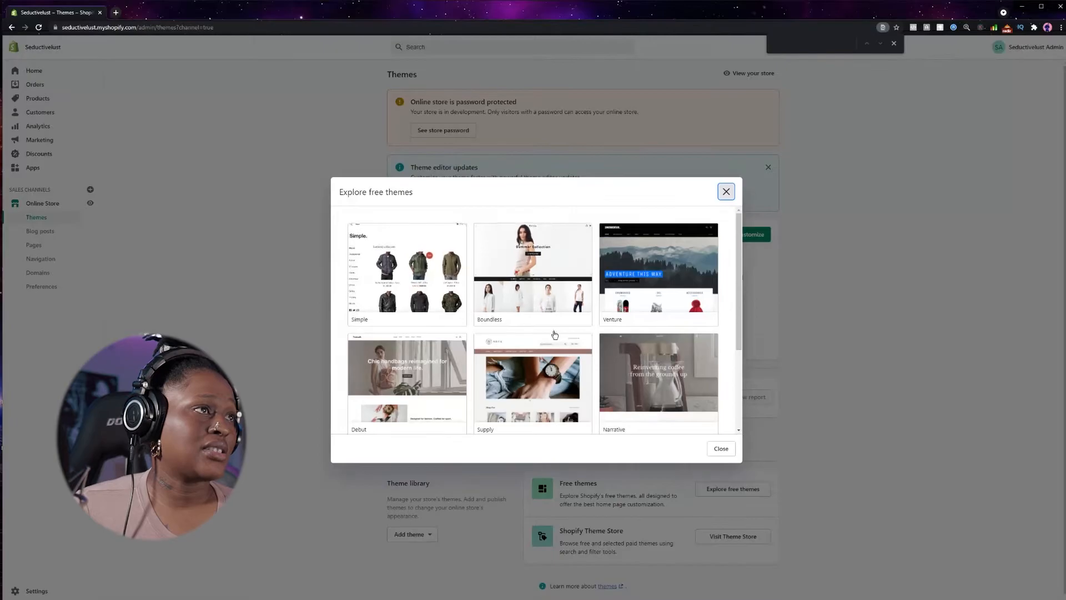
scroll(551, 336, down, 2)
click(424, 336)
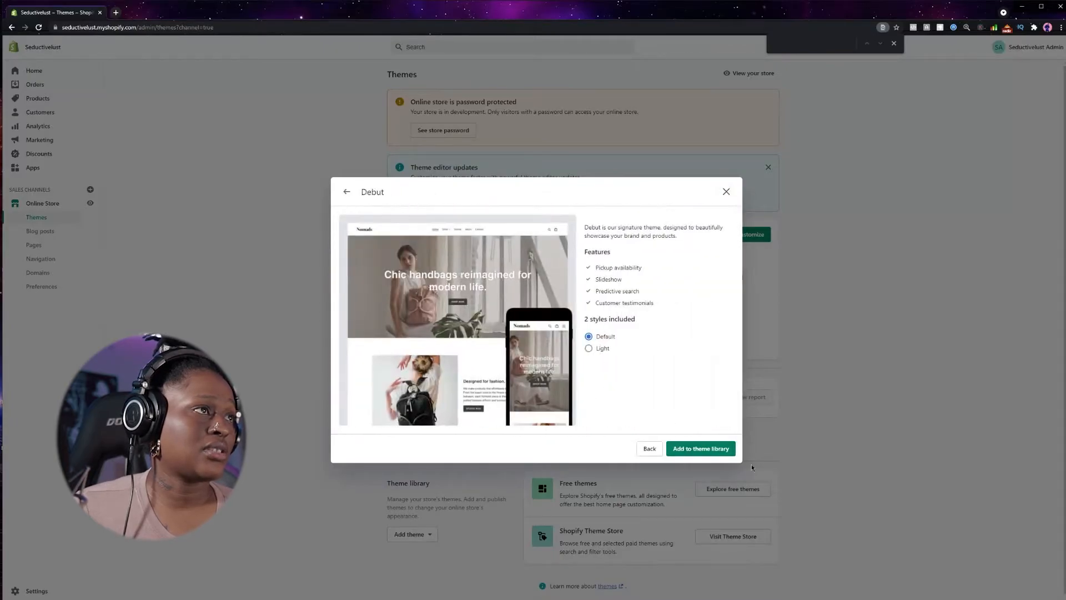
click(701, 447)
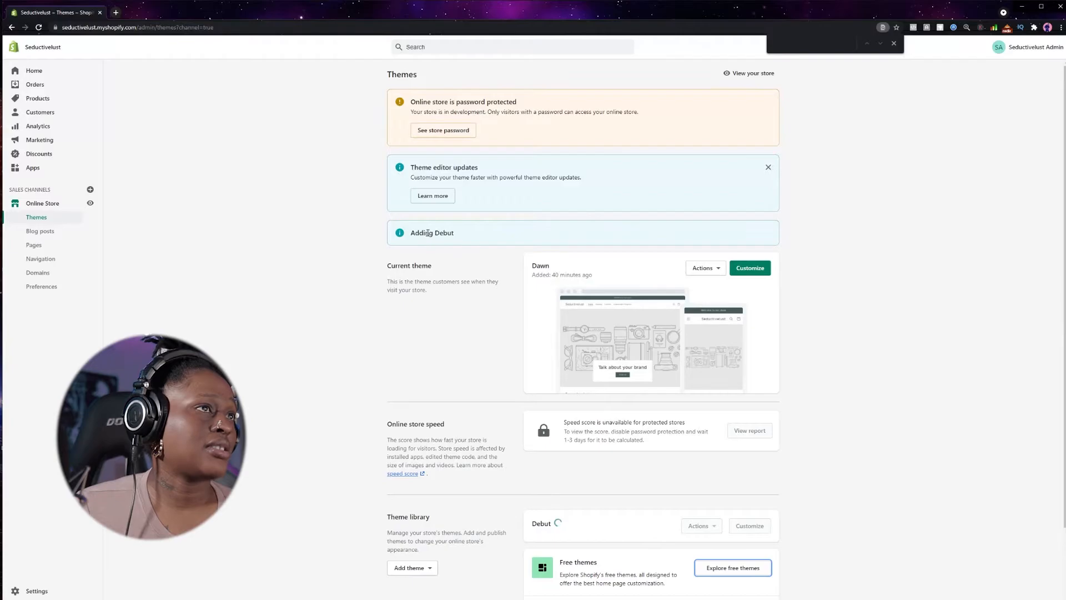
- Open the Debut theme for customization and switch the preview to the mobile view
scroll(789, 500, down, 2)
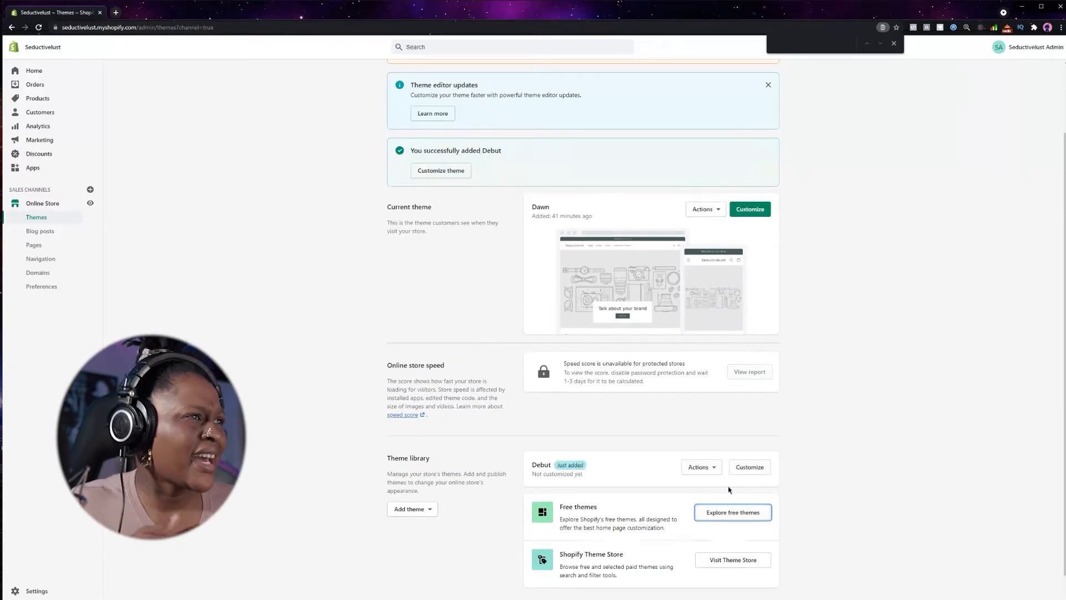
click(752, 467)
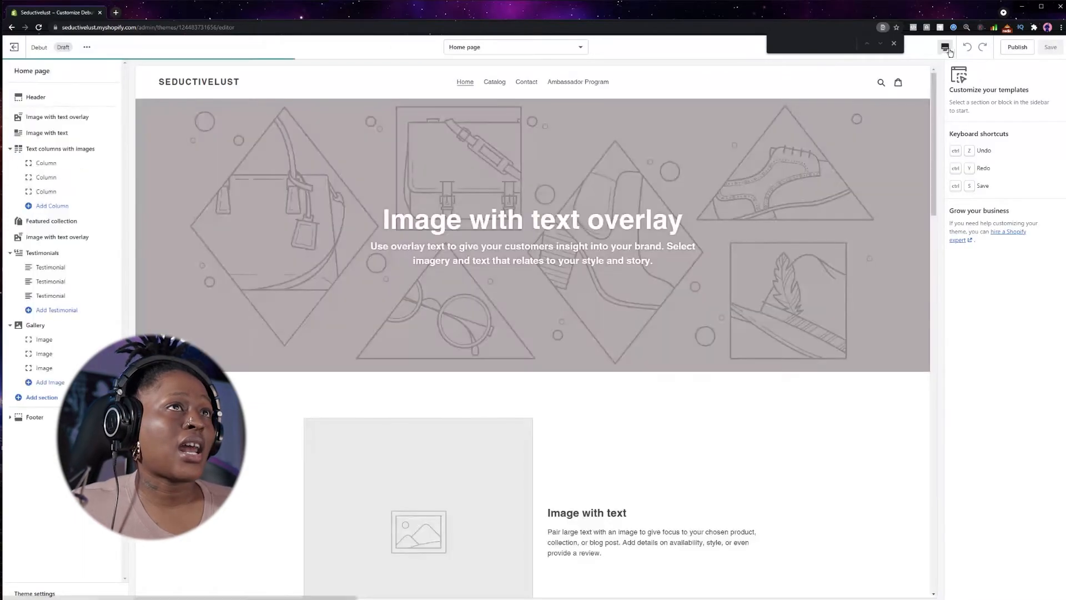
click(945, 49)
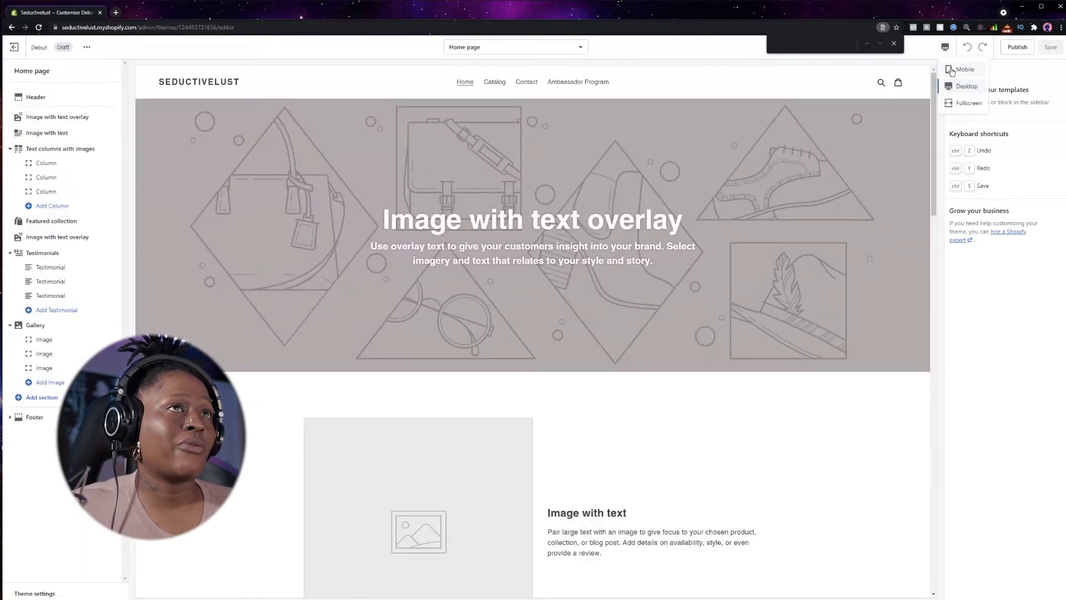
click(951, 70)
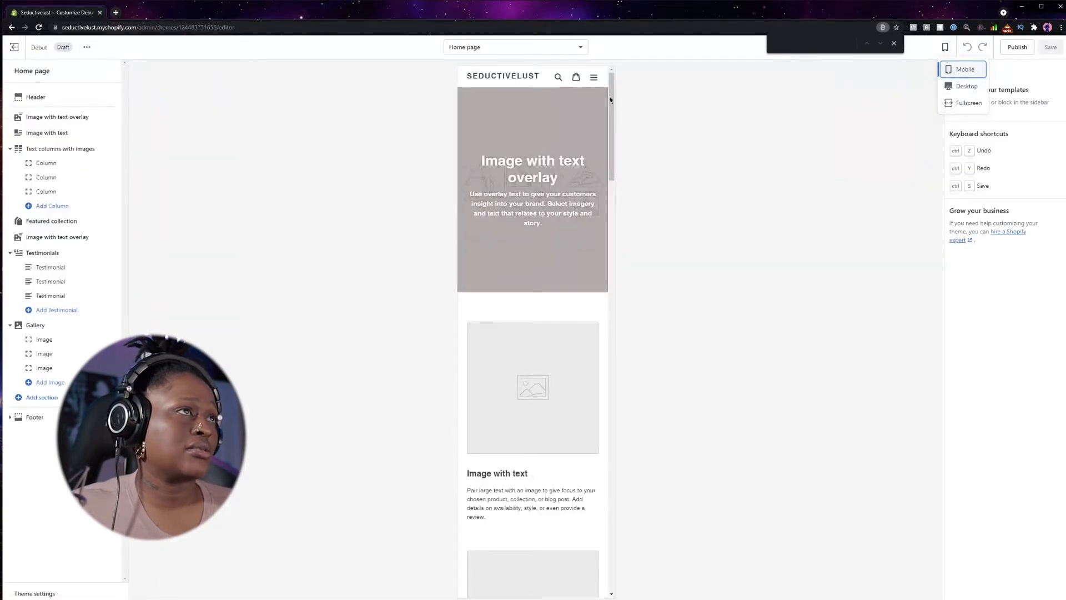
mouse_move(613, 92)
mouse_down()
mouse_move(610, 124)
mouse_move(611, 89)
mouse_up()
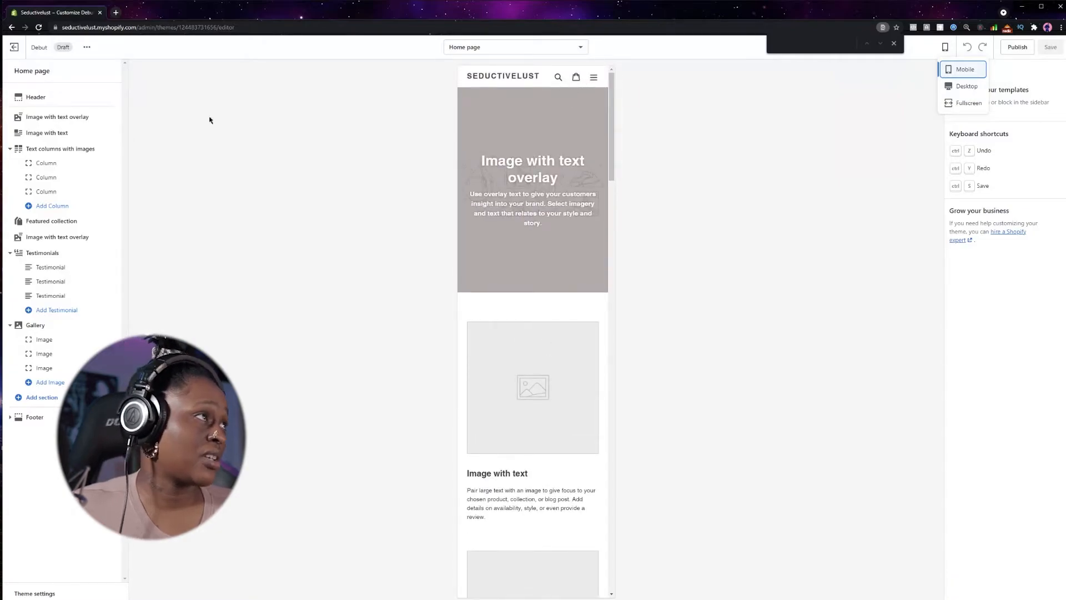
- Hide the Image with text, Text columns with images, second Image with text overlay, Testimonials and Gallery sections on the home page
click(101, 148)
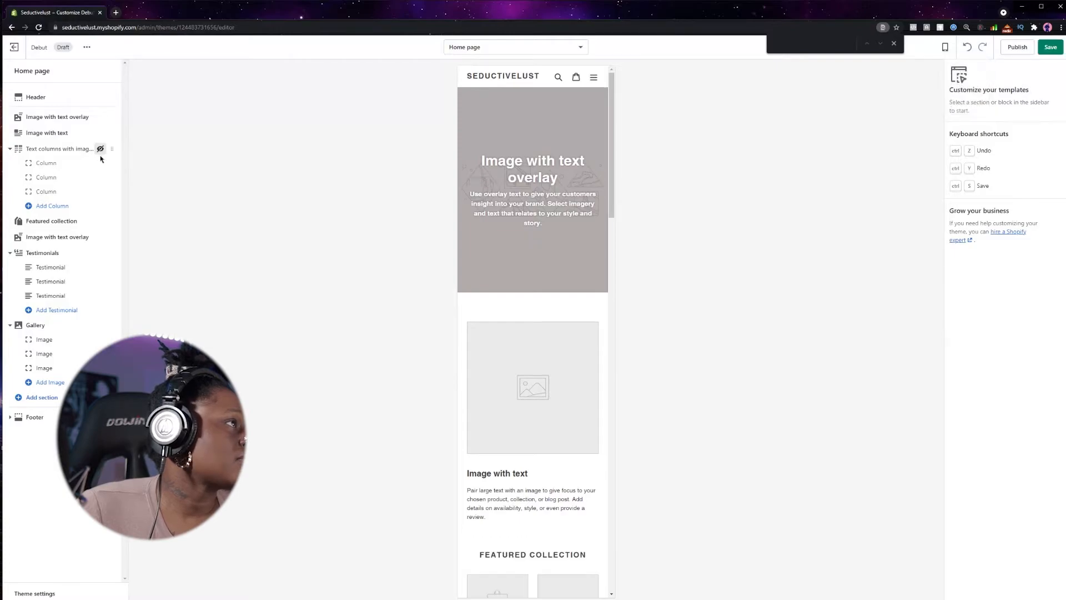
click(100, 133)
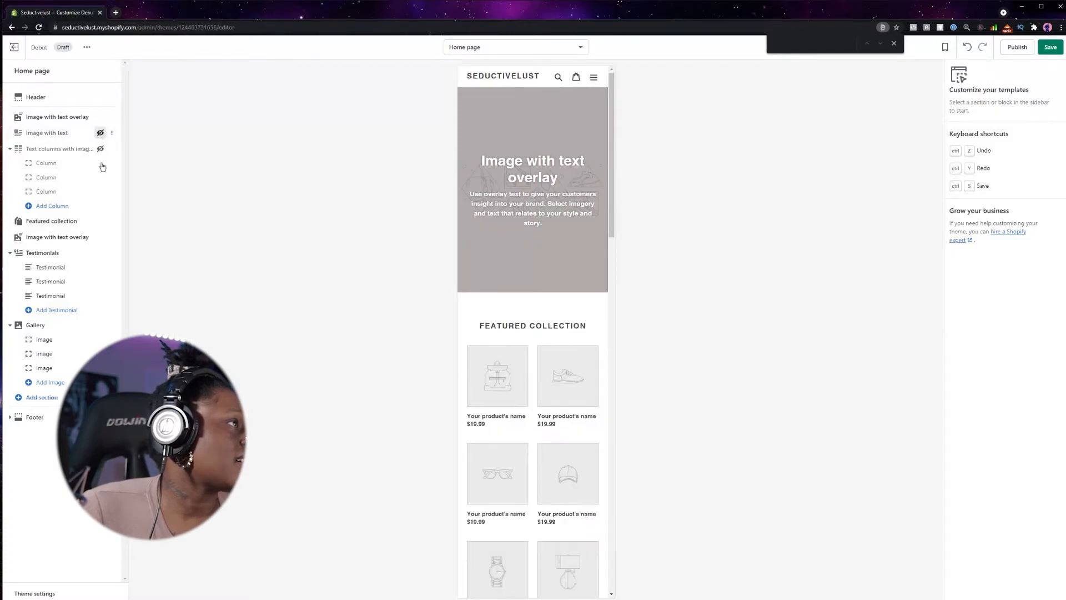
click(101, 238)
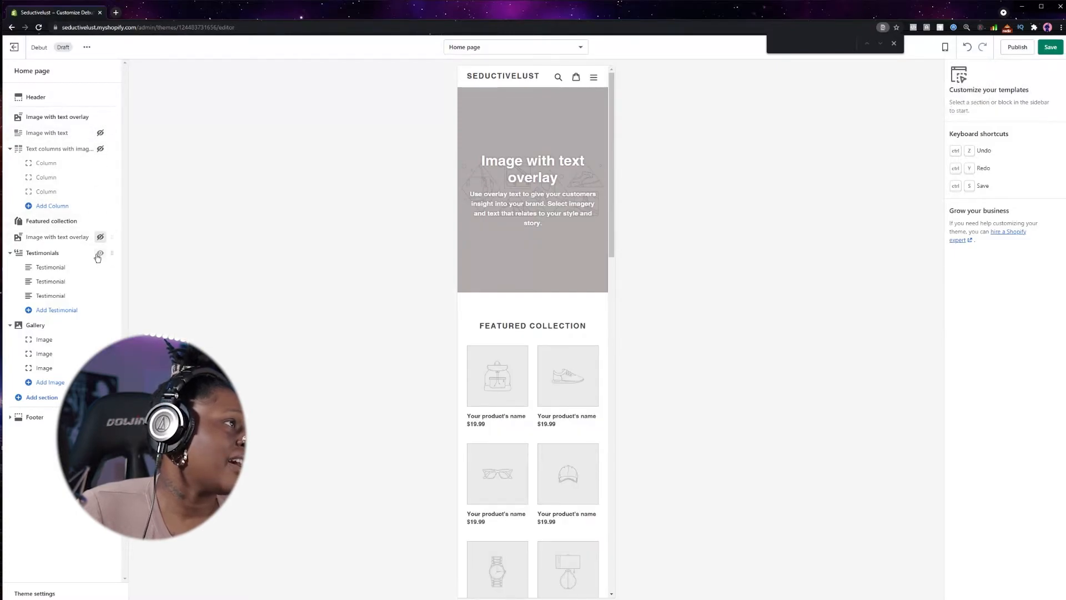
click(100, 253)
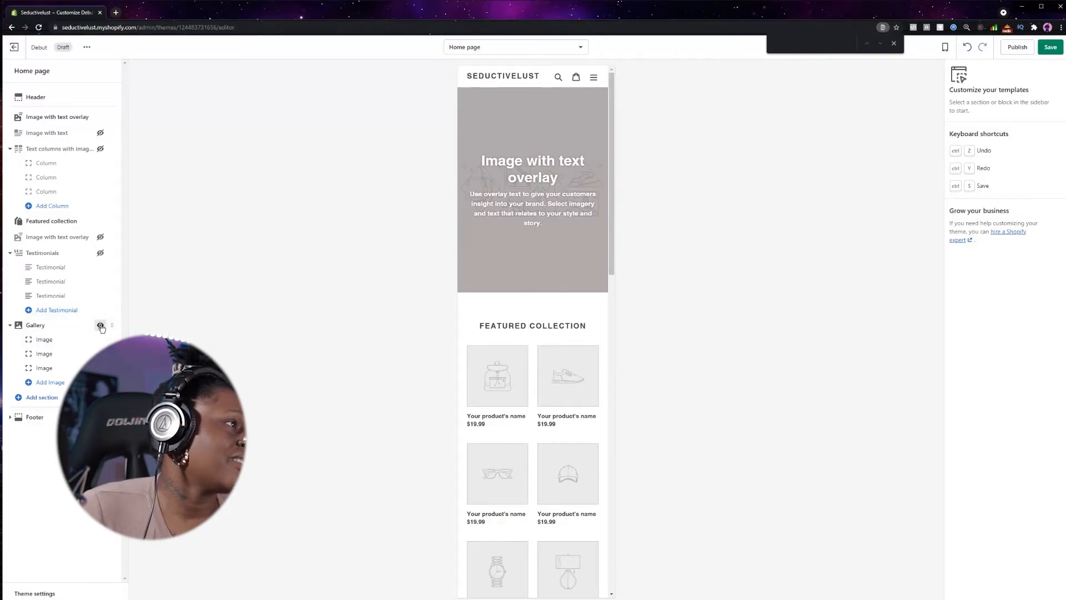
click(100, 326)
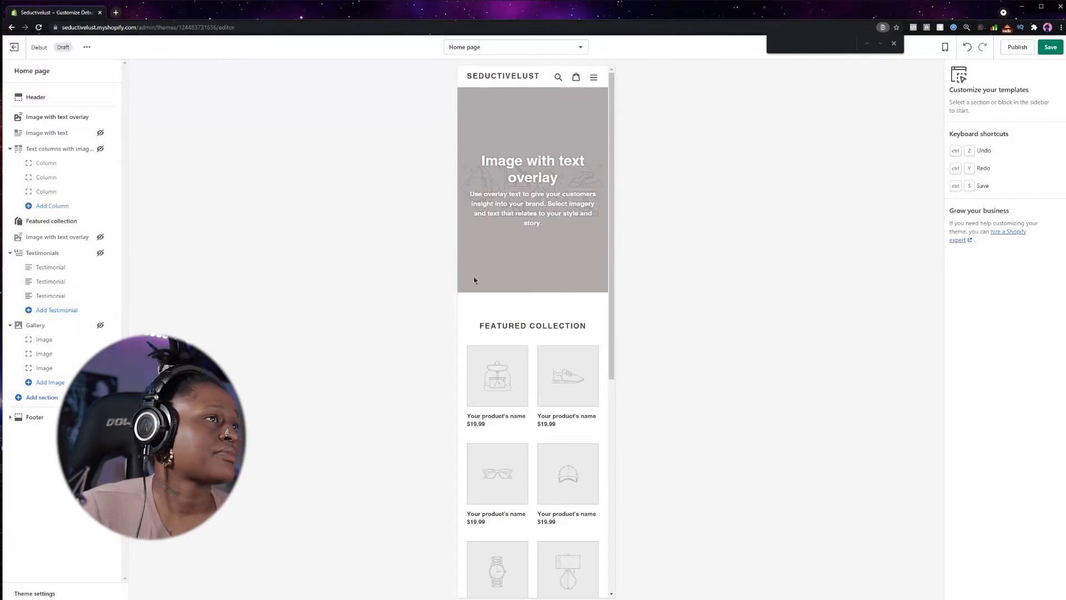
- Open the Ambassador Program page from the mobile preview's navigation menu and review its requirements, perks and application text
drag(611, 255, 617, 139)
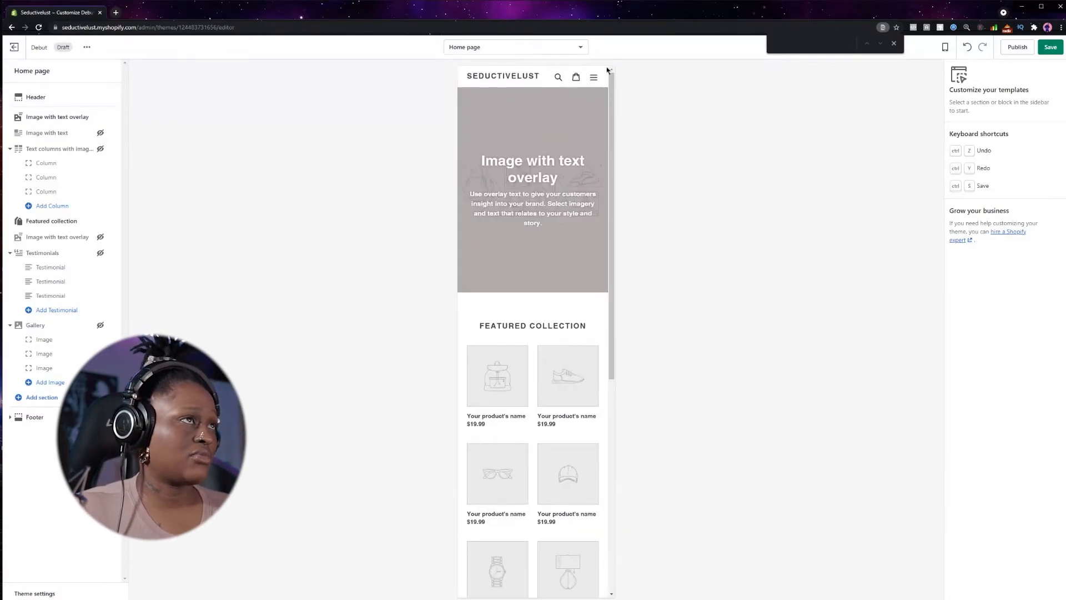
click(594, 78)
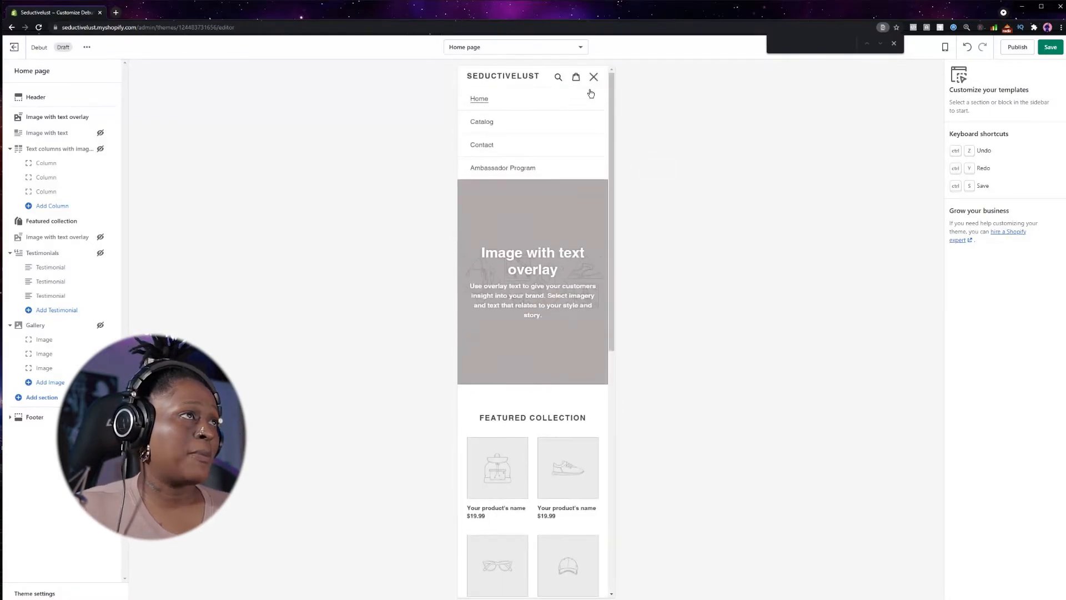
click(595, 78)
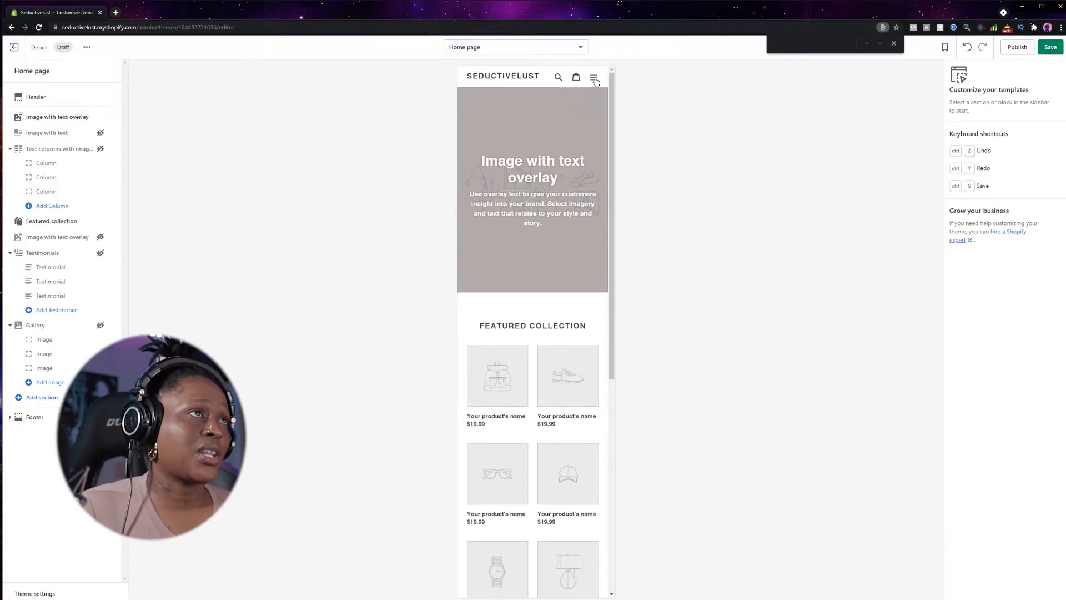
click(594, 79)
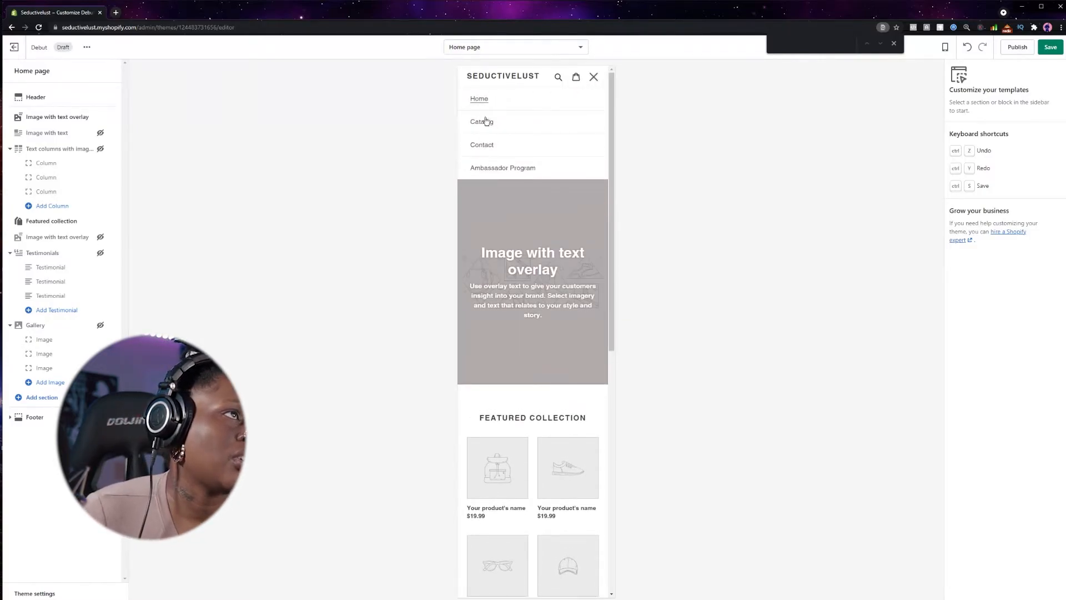
click(483, 168)
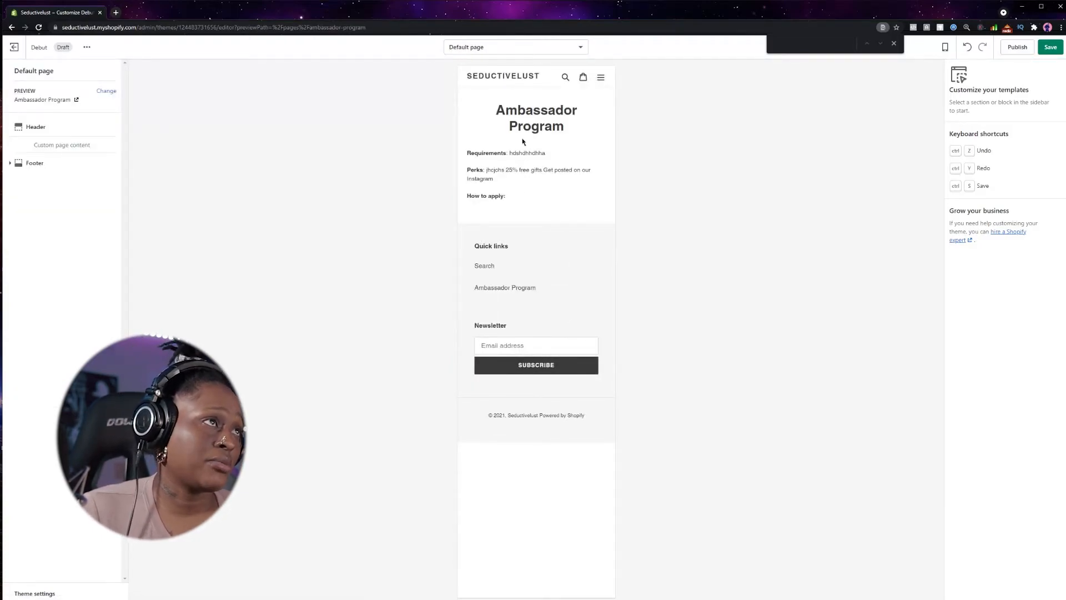
drag(476, 145, 704, 235)
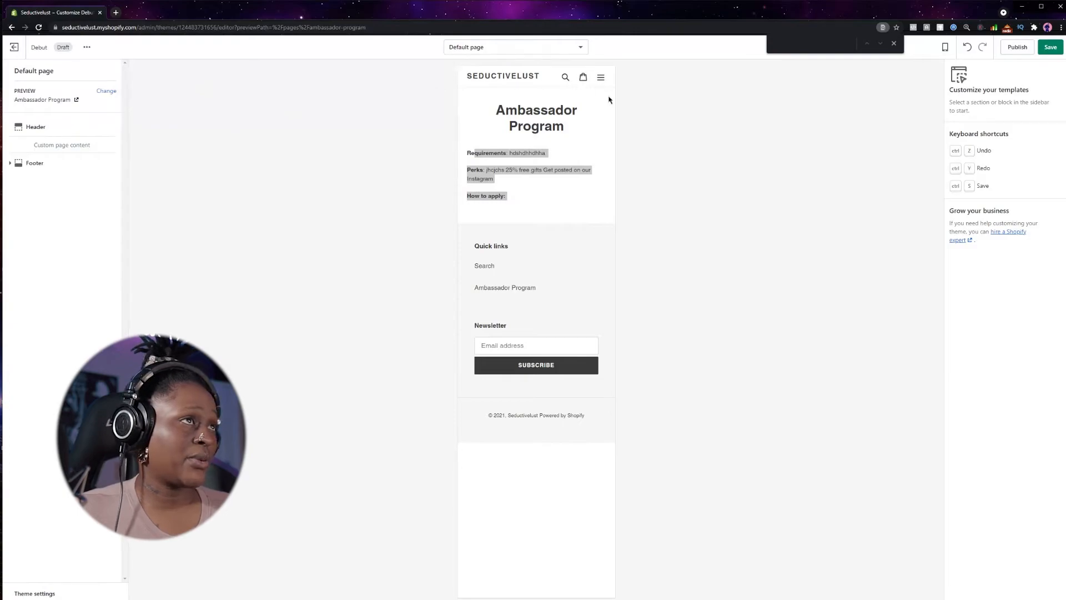
- Return to the home page preview and open the Ambassador Program page through the footer's quick links
click(502, 78)
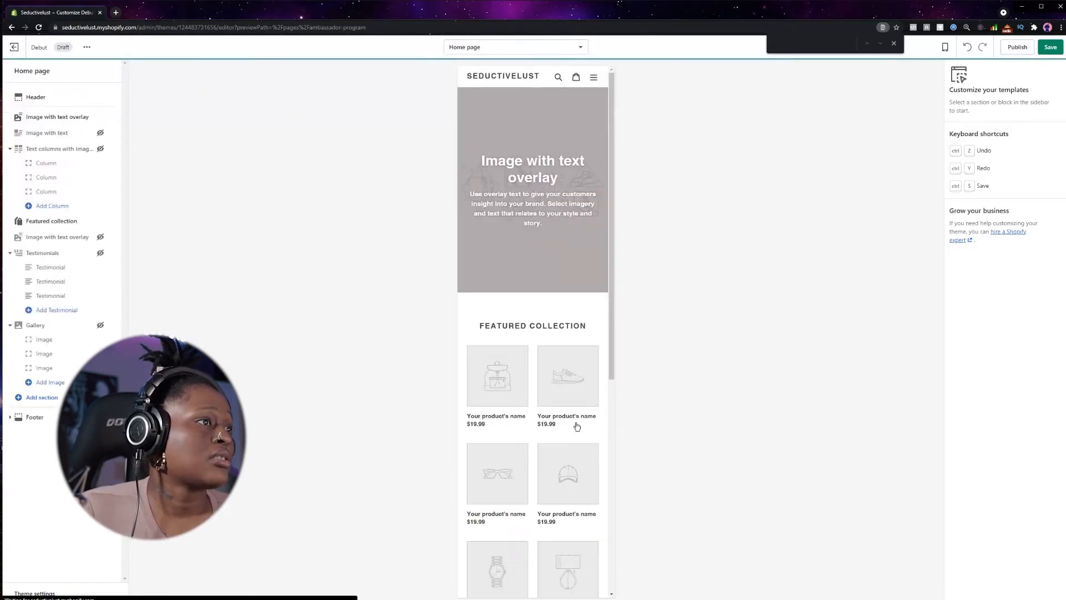
scroll(565, 488, down, 10)
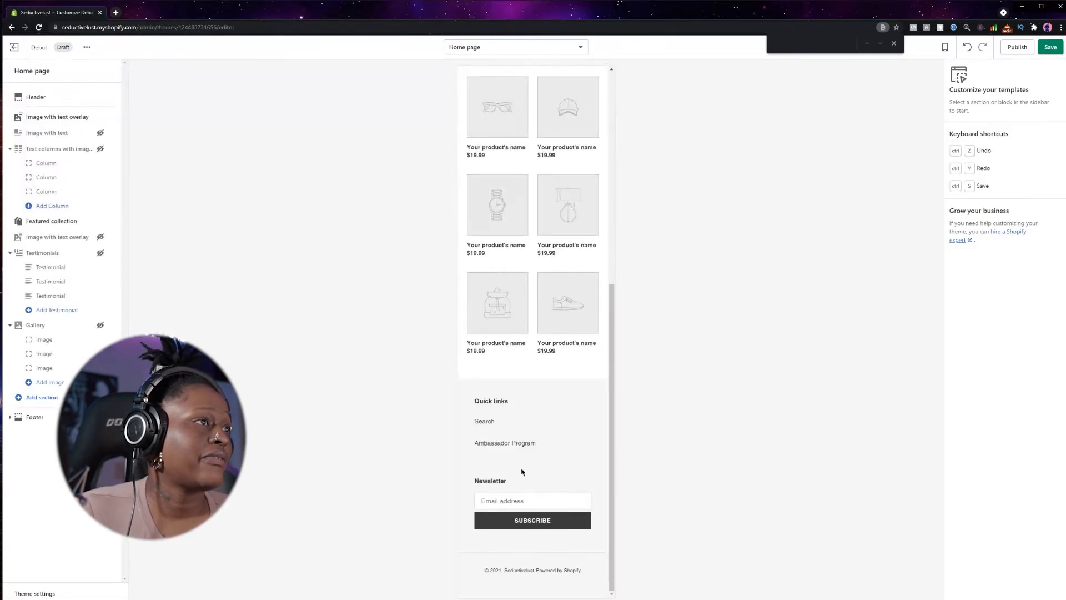
scroll(588, 250, up, 10)
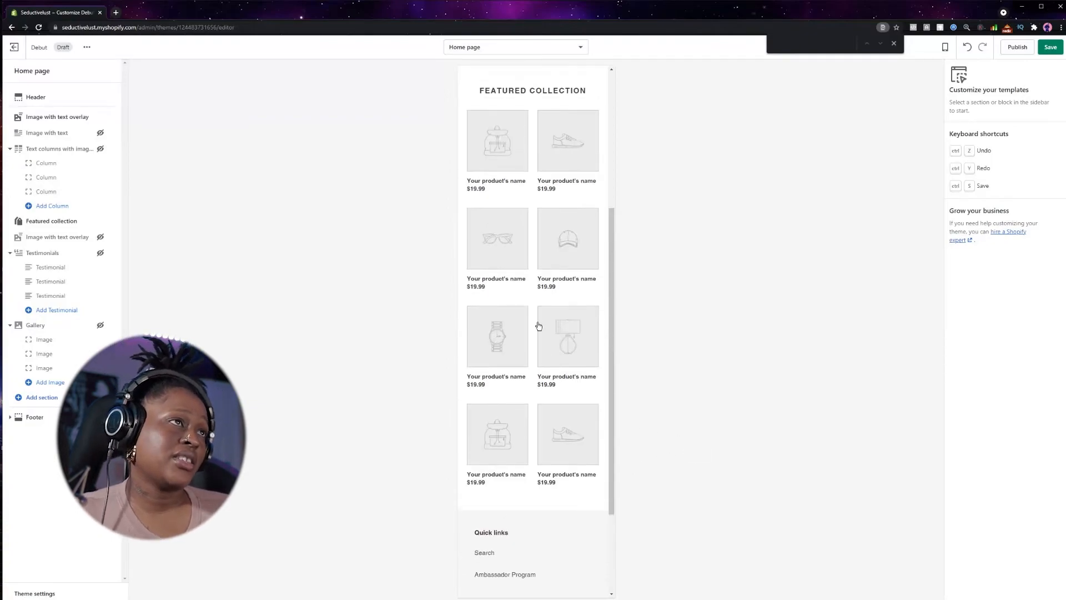
click(594, 77)
click(595, 76)
scroll(525, 356, down, 3)
scroll(526, 356, down, 4)
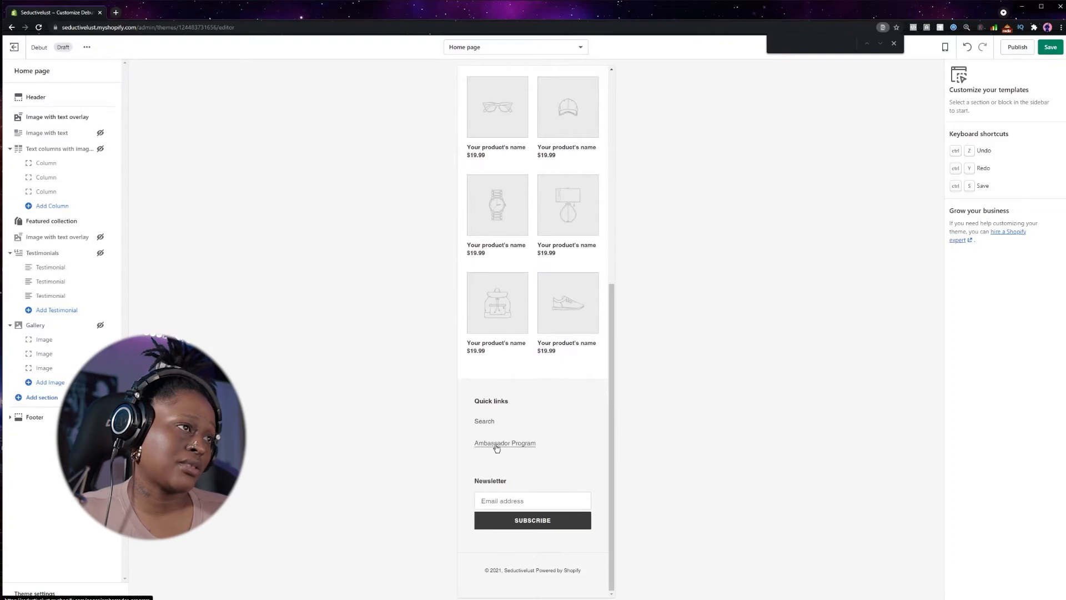
click(499, 447)
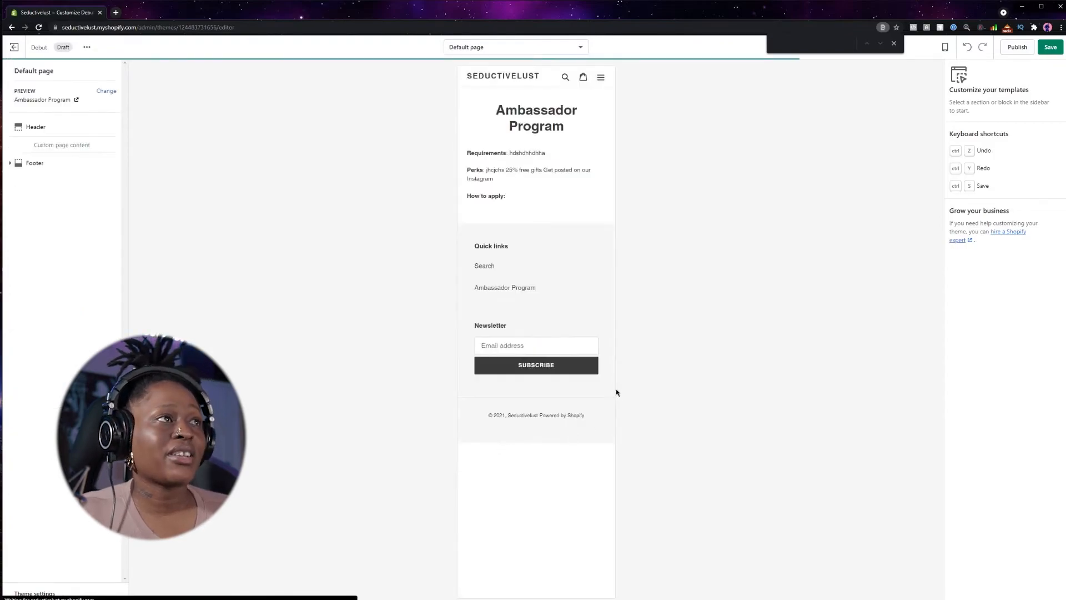
- Go back to the store's home page preview and follow the Ambassador Program link in the header menu again
click(516, 78)
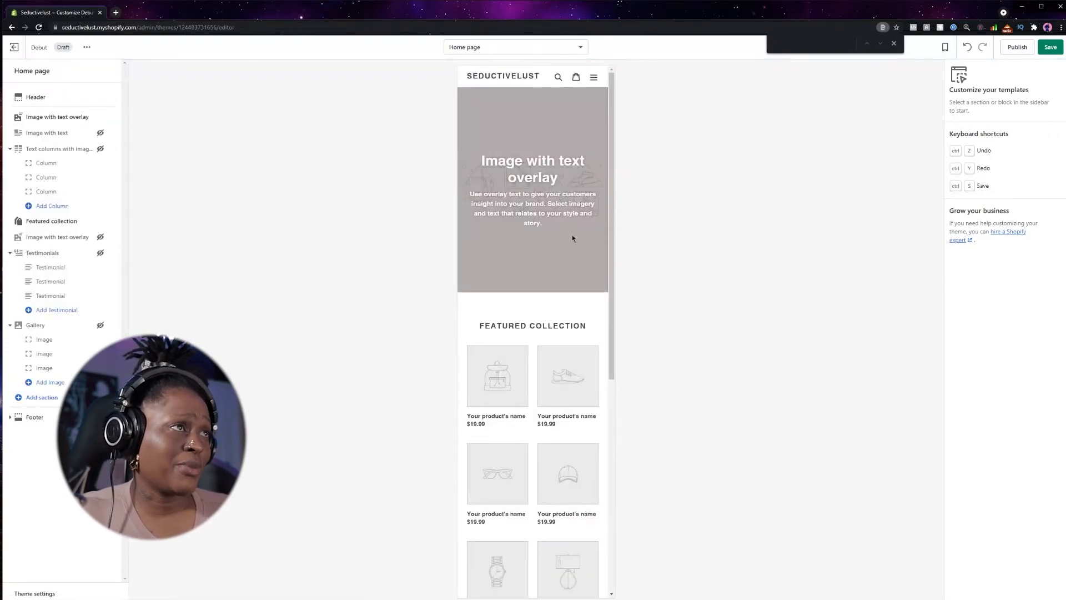
click(594, 77)
click(498, 168)
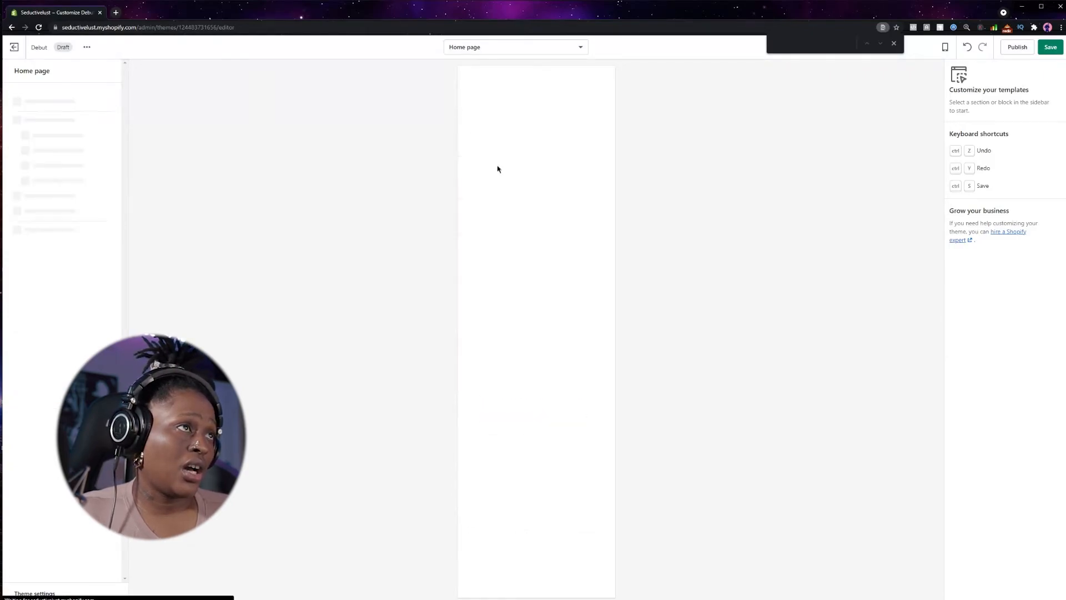